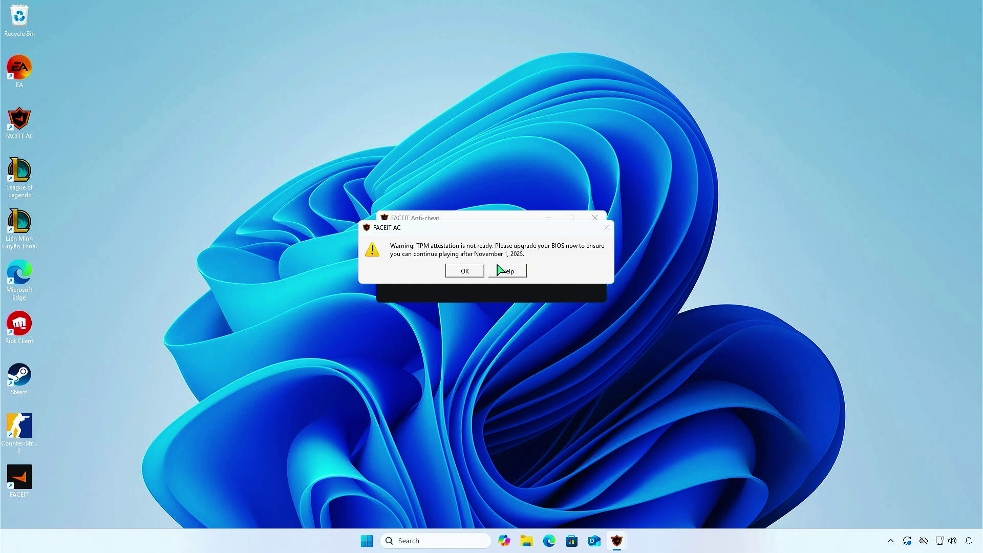
Step: Dismiss the FACEIT AC warning about TPM attestation and upgrading the BIOS
{"action": "left_click", "coordinate": [467, 273]}
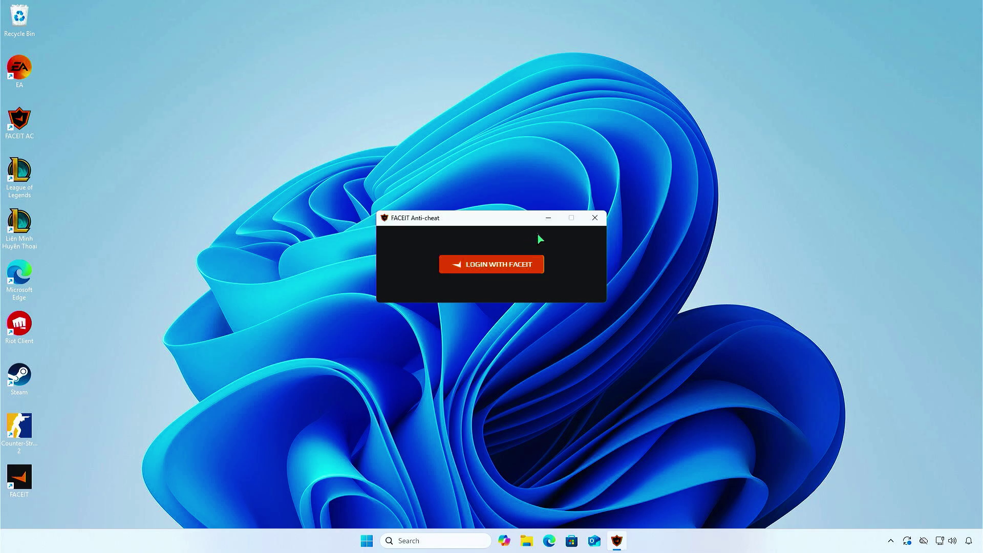
Step: Minimize FACEIT Anti-cheat and launch tpm.msc to view the AMD TPM's details
{"action": "left_click", "coordinate": [556, 218]}
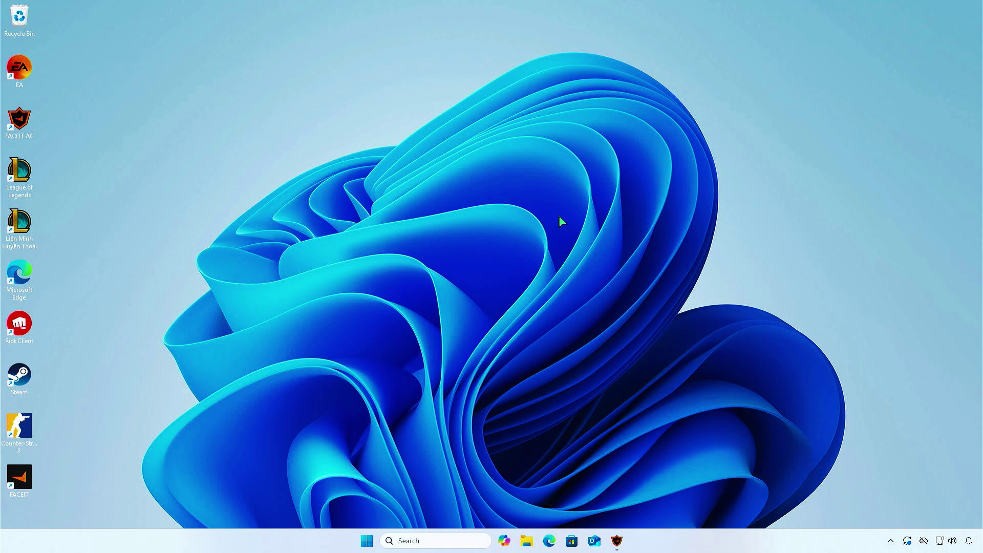
{"action": "left_click", "coordinate": [442, 541]}
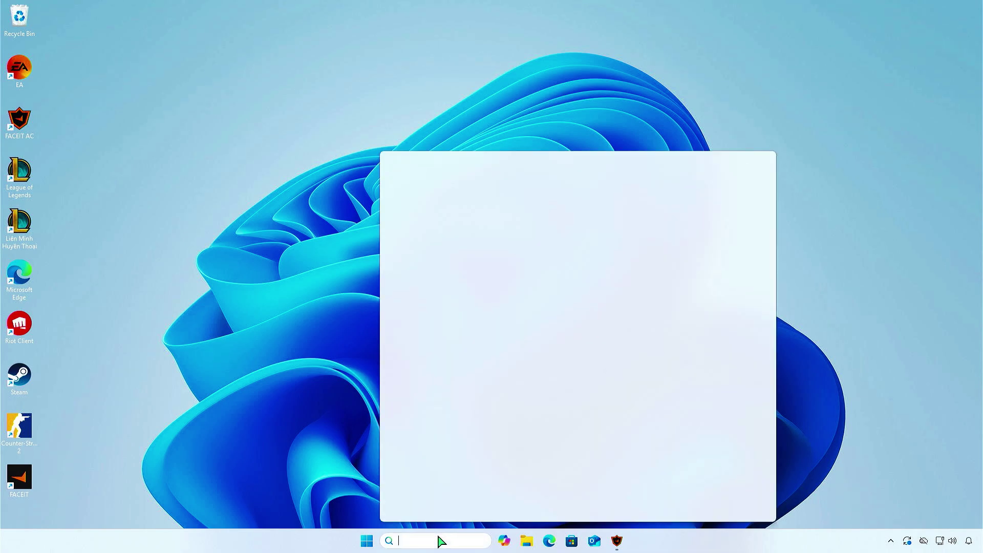
{"action": "type", "text": "tpm.msc"}
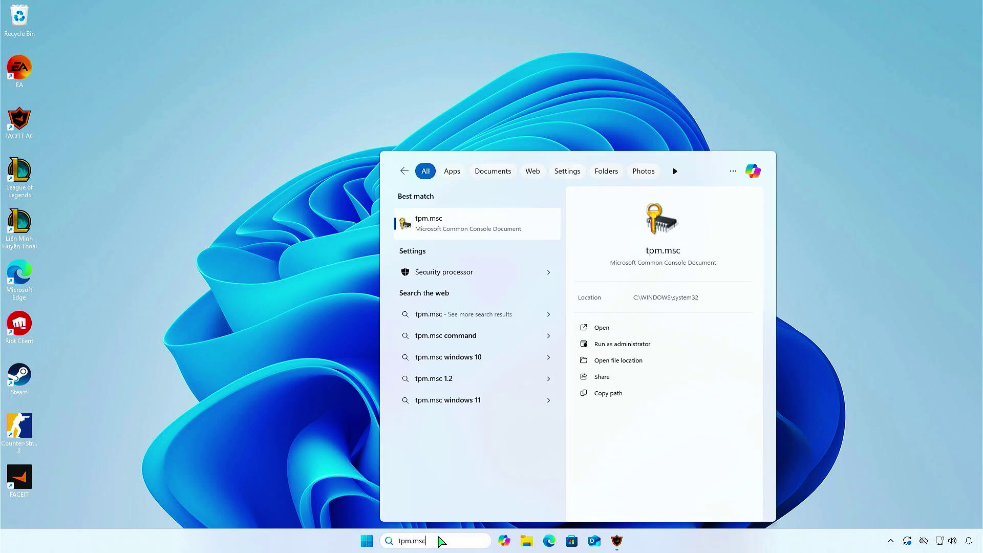
{"action": "left_click", "coordinate": [492, 229]}
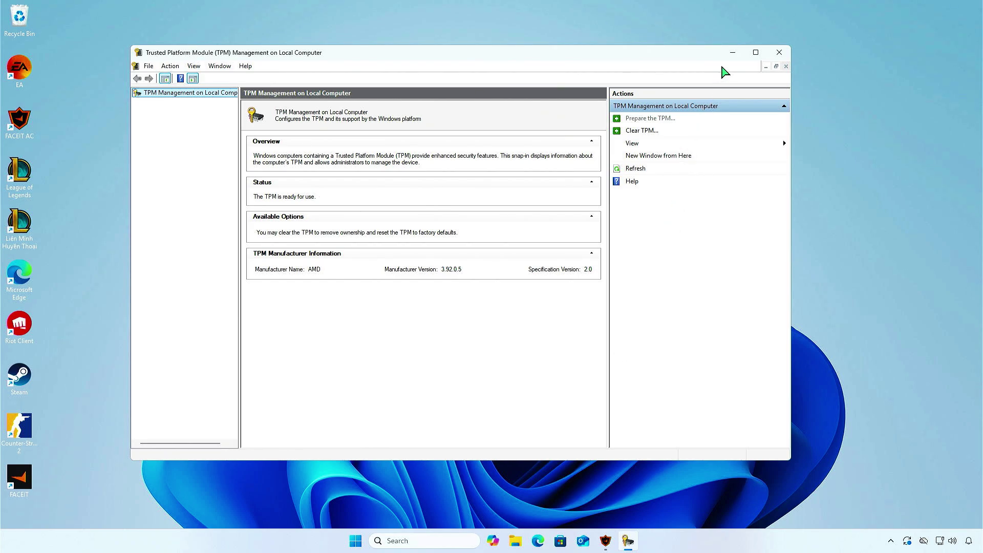
Step: Minimize TPM Management, open msinfo32, and check Secure Boot State On and BIOS Mode UEFI
{"action": "left_click", "coordinate": [732, 53]}
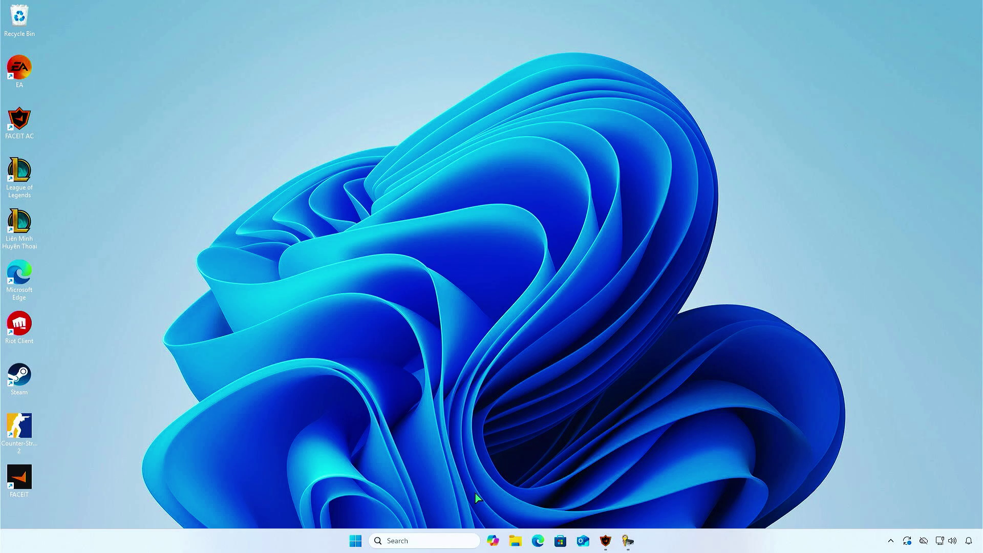
{"action": "left_click", "coordinate": [458, 540]}
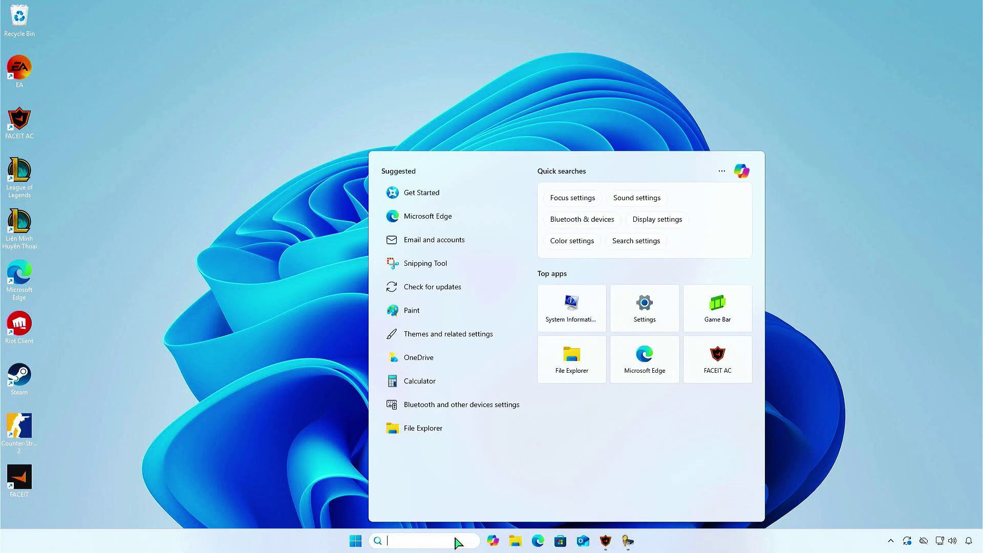
{"action": "type", "text": "msinfo32"}
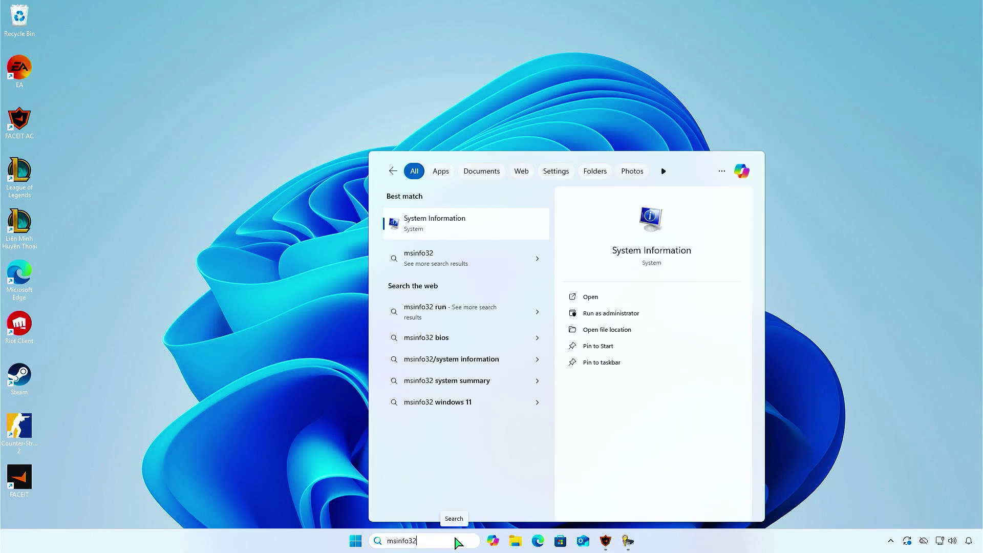
{"action": "left_click", "coordinate": [483, 228]}
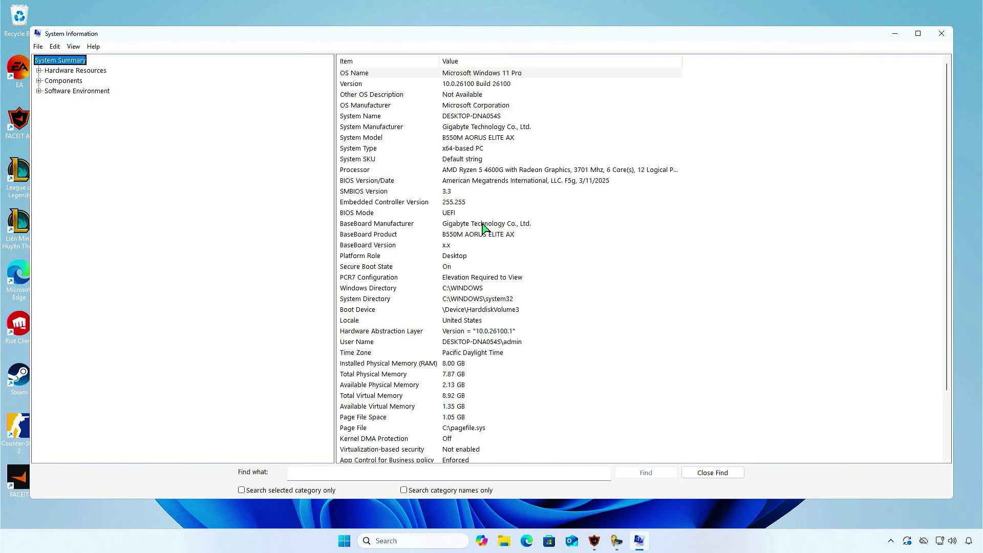
{"action": "left_click", "coordinate": [504, 267]}
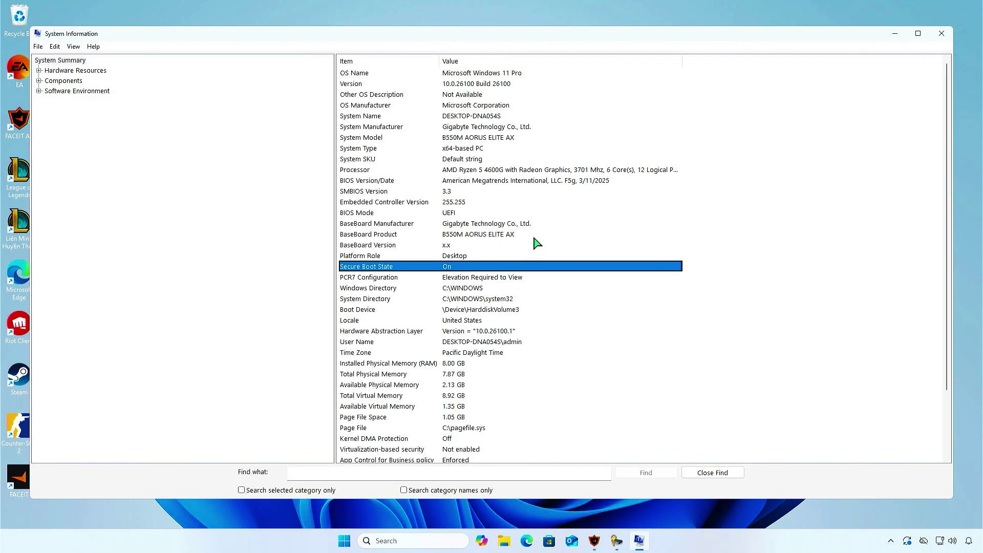
{"action": "left_click", "coordinate": [554, 214]}
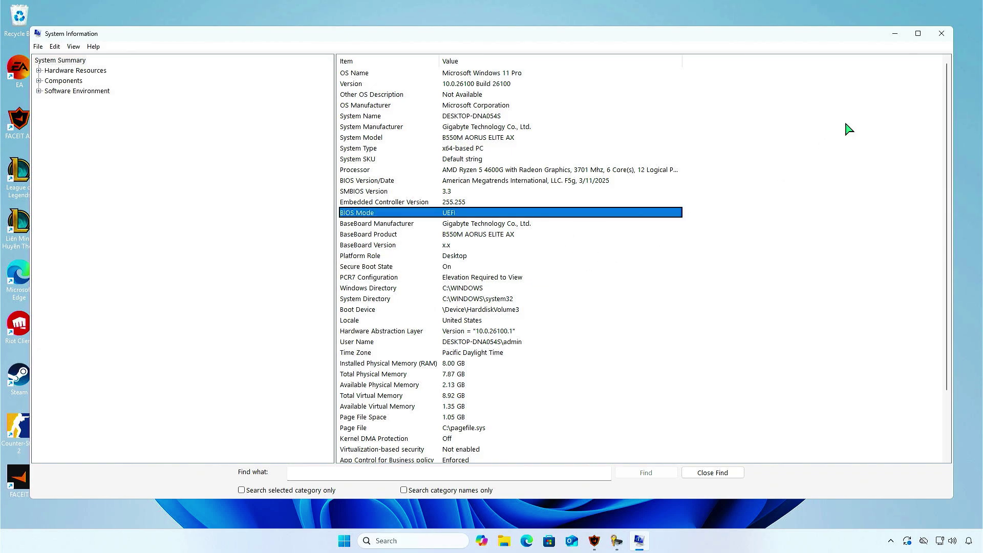
Step: Minimize System Information, restart into the BIOS, and switch to Advanced Mode with F2
{"action": "left_click", "coordinate": [895, 34]}
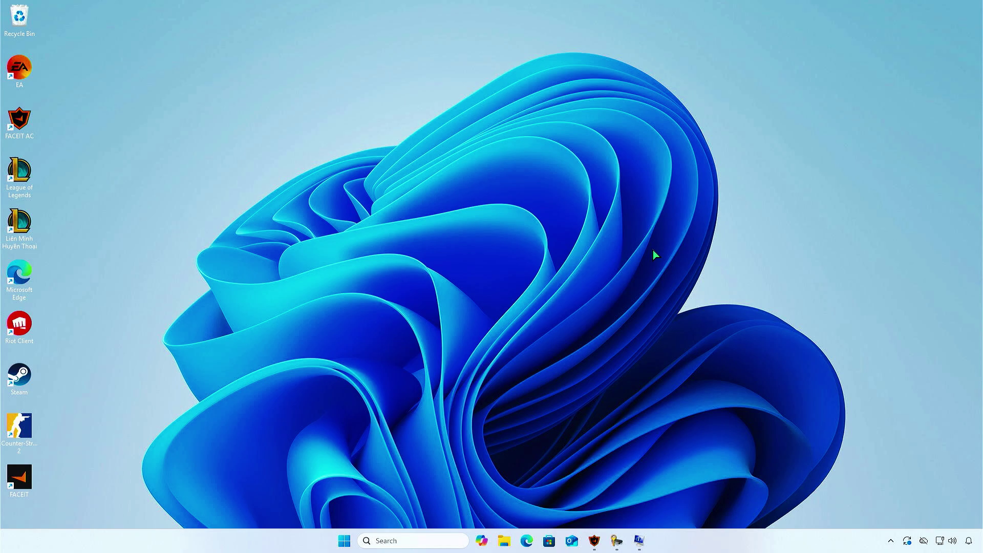
{"action": "left_click", "coordinate": [345, 541]}
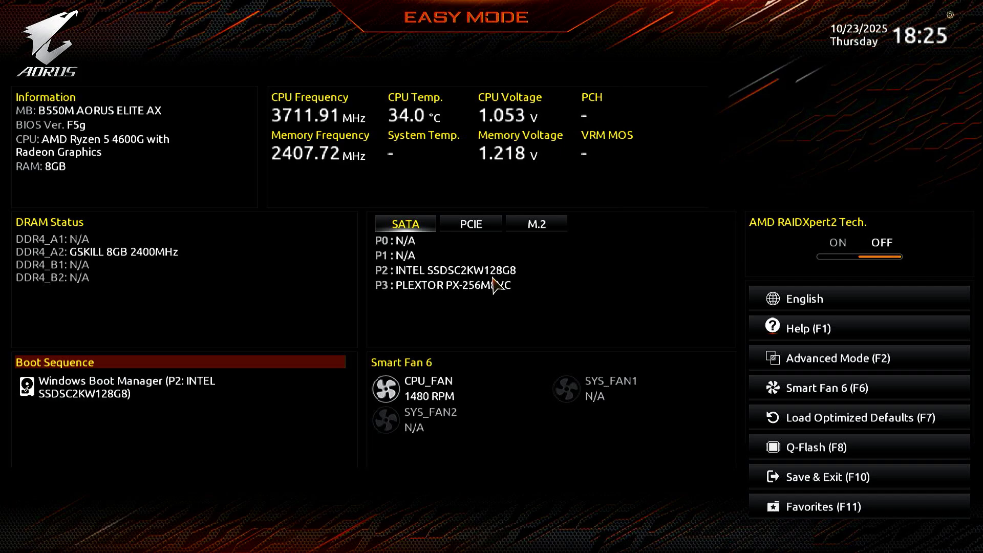
{"action": "key", "text": "F2"}
Step: Confirm AMD CPU fTPM is Enabled under Settings > Miscellaneous, then enter Trusted Computing 2.0
{"action": "key", "text": "Right"}
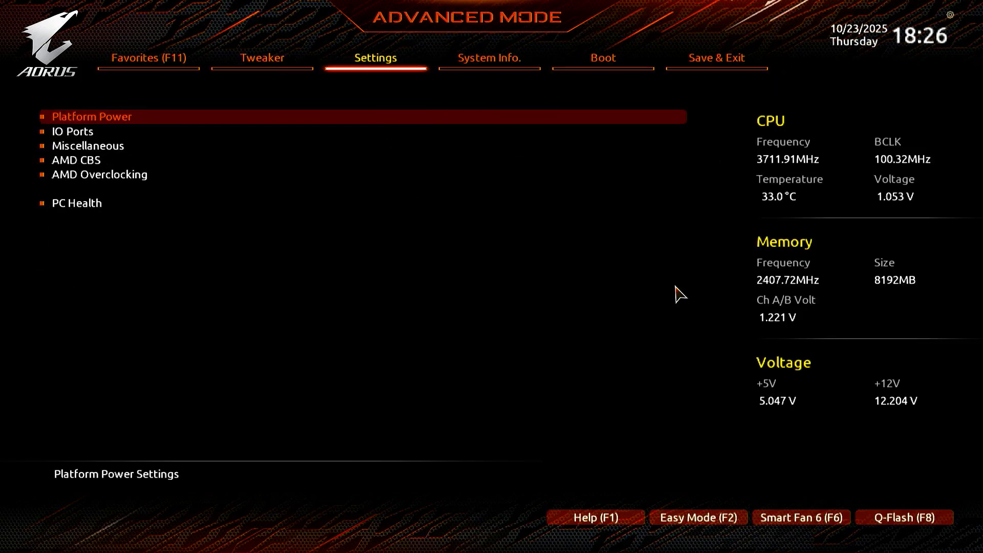
{"action": "key", "text": "Down"}
{"action": "key", "text": "Down"}
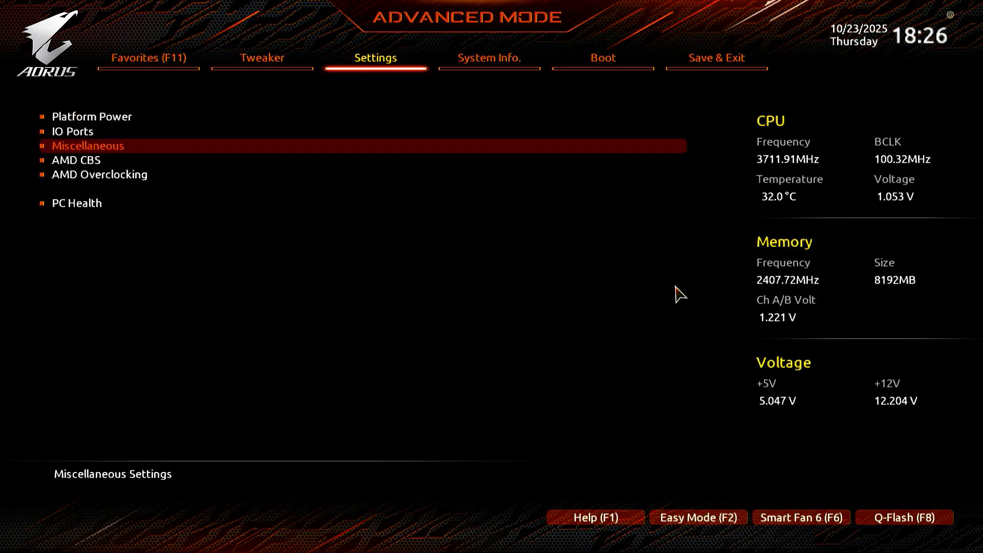
{"action": "key", "text": "Return"}
{"action": "key", "text": "Down"}
{"action": "key", "text": "Down"}
{"action": "key", "text": "Down"}
{"action": "key", "text": "Down"}
{"action": "key", "text": "Down"}
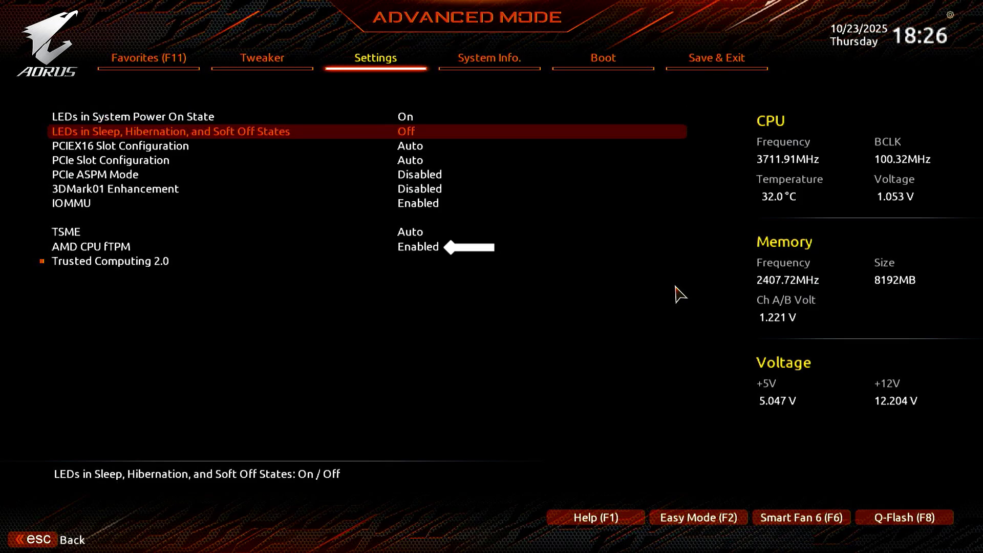
{"action": "key", "text": "Down"}
{"action": "key", "text": "Down"}
{"action": "key", "text": "Down"}
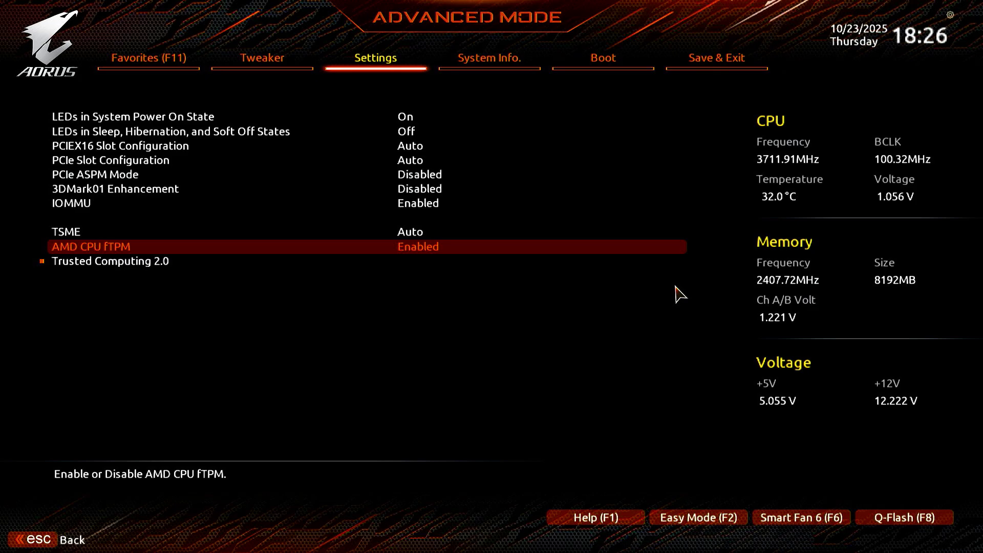
{"action": "key", "text": "Down"}
{"action": "key", "text": "Return"}
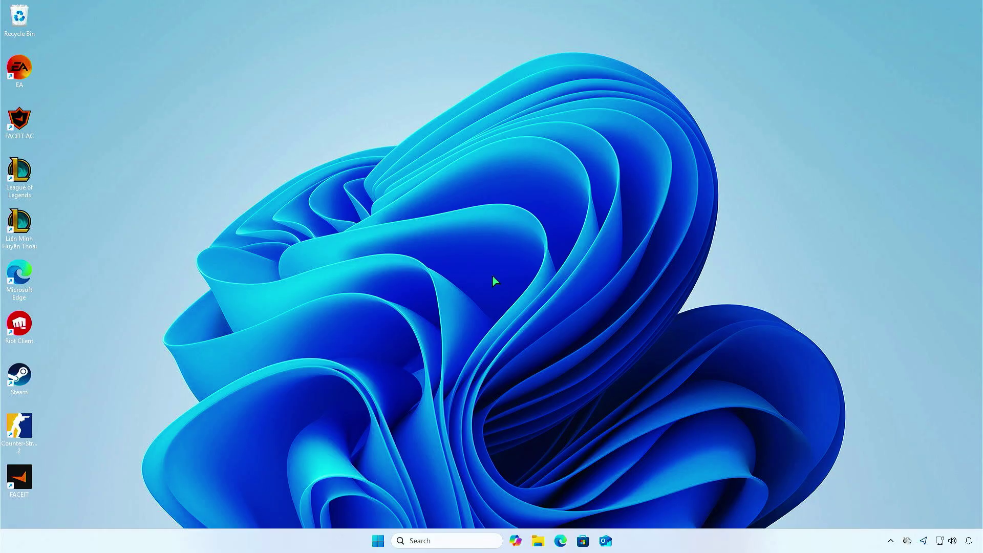
Step: Reopen tpm.msc to confirm manufacturer version is still 3.92.0.5, then minimize it
{"action": "key", "text": "super"}
{"action": "type", "text": "tpm.msc"}
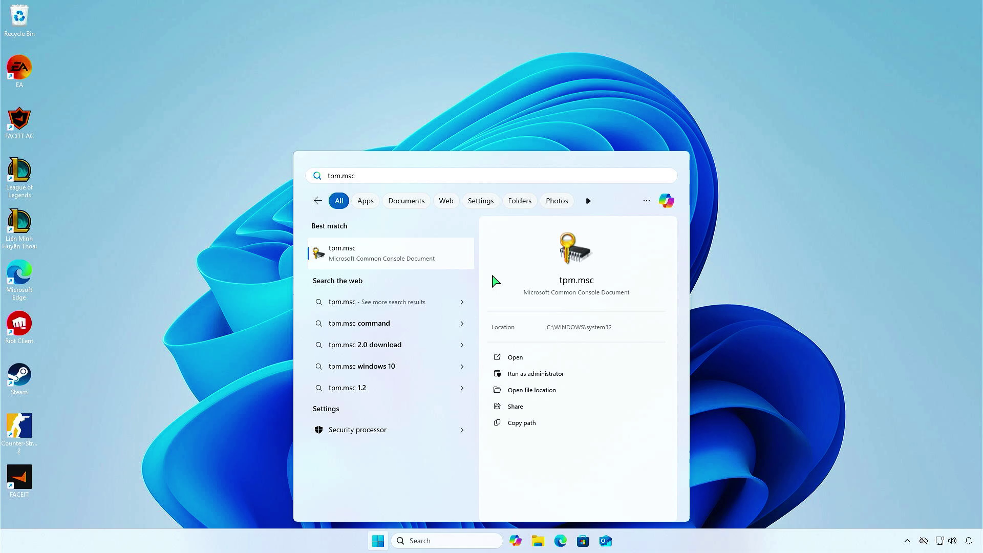
{"action": "key", "text": "Return"}
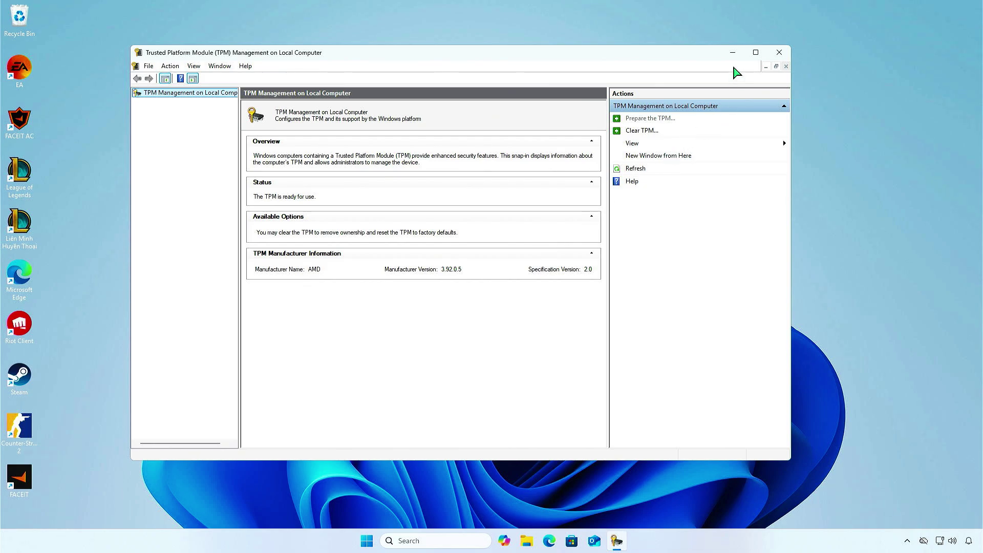
{"action": "left_click", "coordinate": [733, 52]}
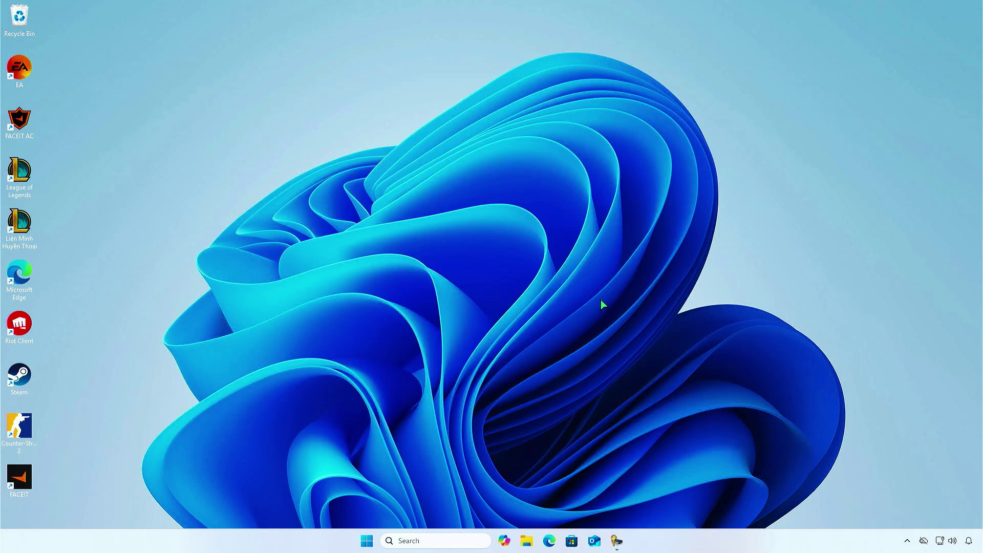
Step: Launch msinfo32 and read BIOS version F5g (3/11/2025) and model B550M AORUS ELITE AX
{"action": "key", "text": "super"}
{"action": "type", "text": "msinfo"}
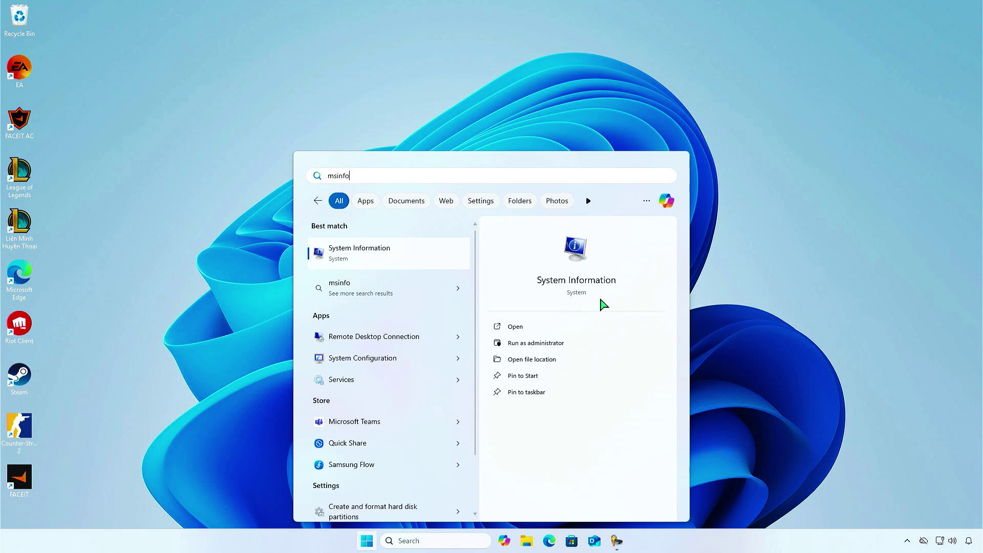
{"action": "type", "text": "32"}
{"action": "key", "text": "Return"}
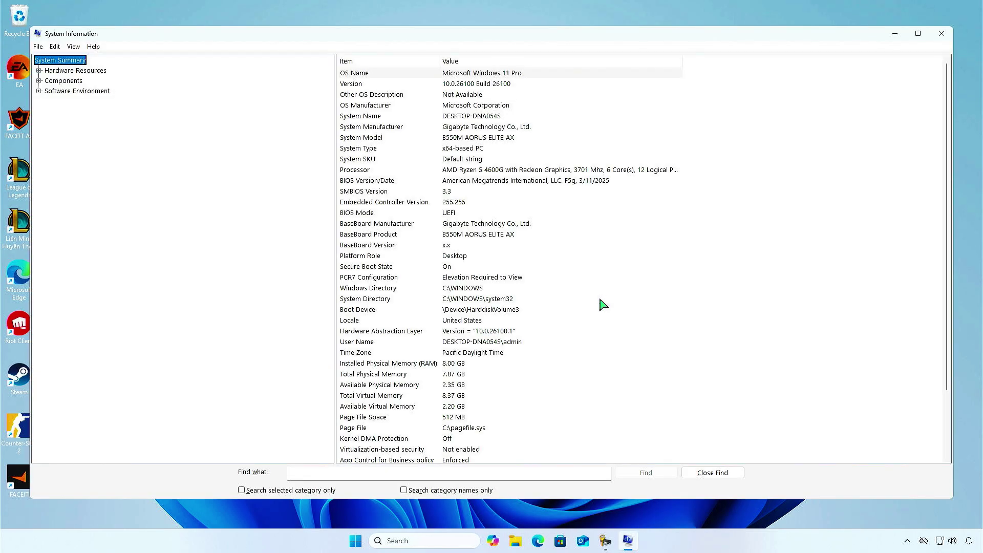
{"action": "left_click", "coordinate": [603, 184]}
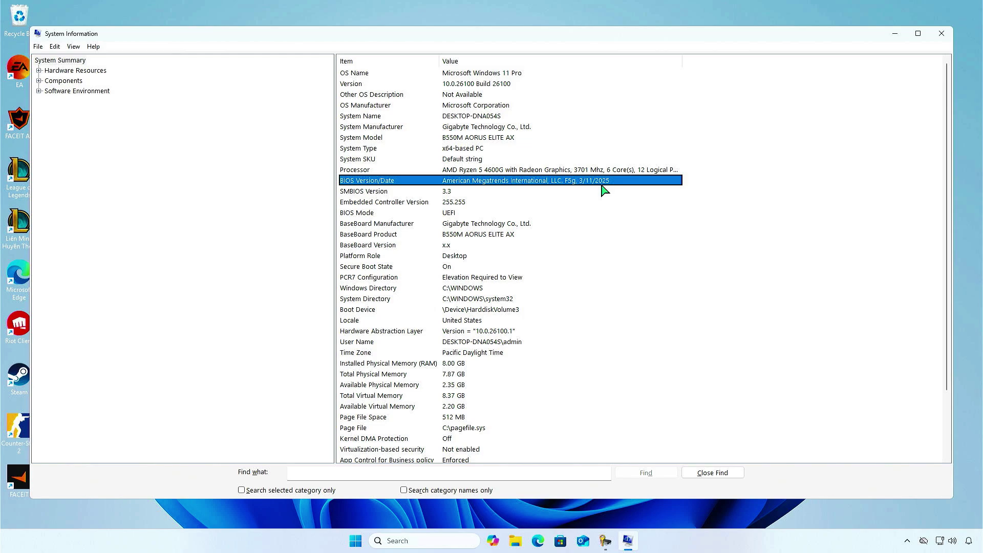
{"action": "left_click", "coordinate": [519, 140]}
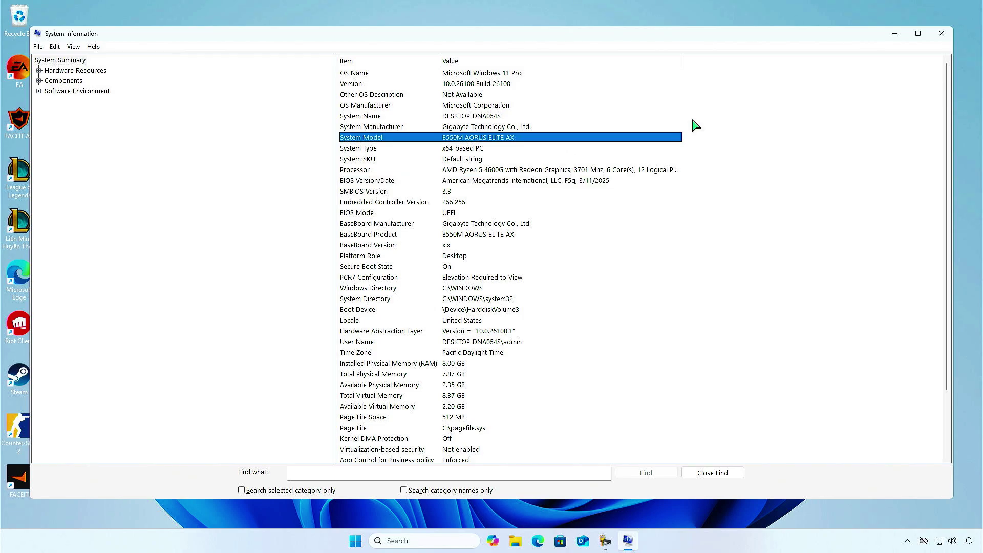
Step: Suspend BitLocker protection on drive C:, then switch to Gigabyte's B550M AORUS ELITE AX page in Edge
{"action": "left_click", "coordinate": [891, 35]}
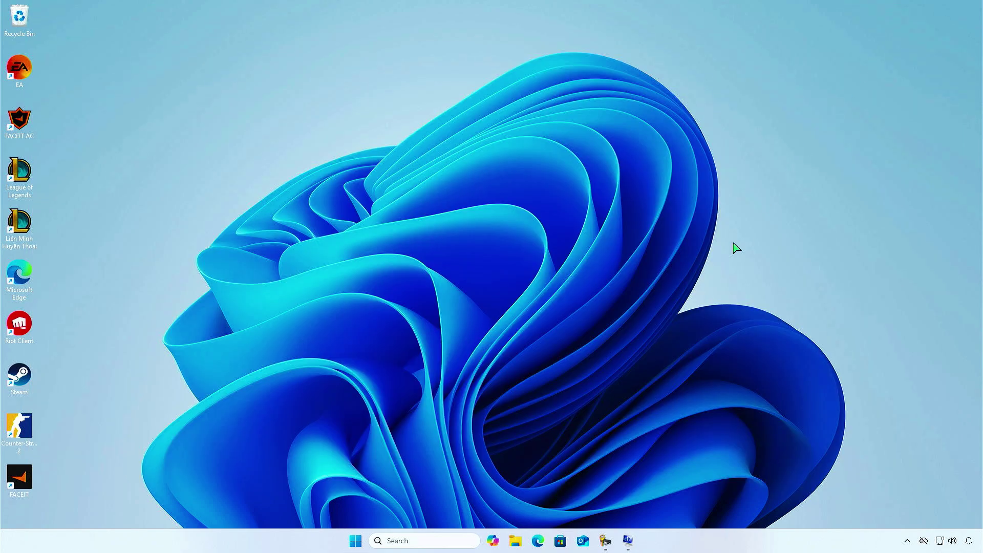
{"action": "left_click", "coordinate": [430, 540]}
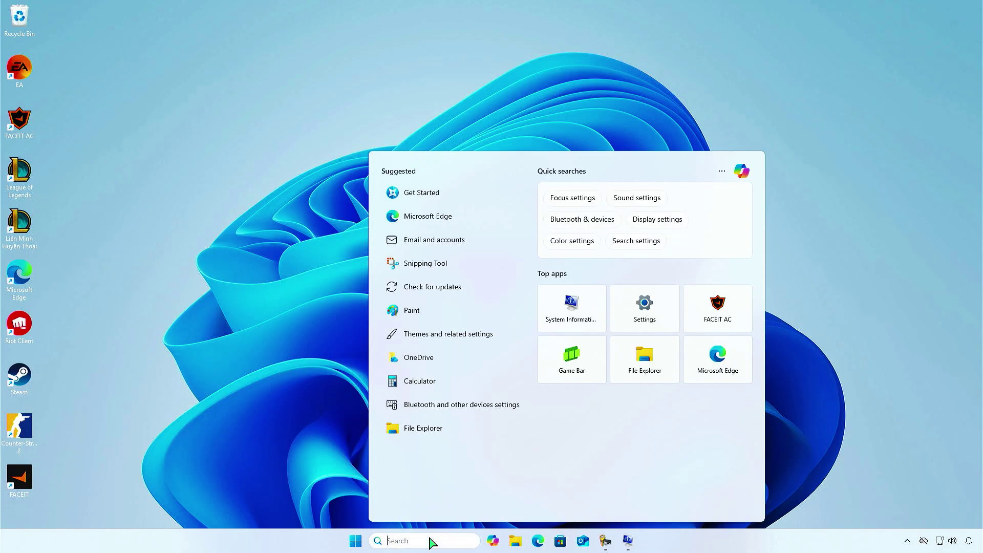
{"action": "type", "text": "bitlo"}
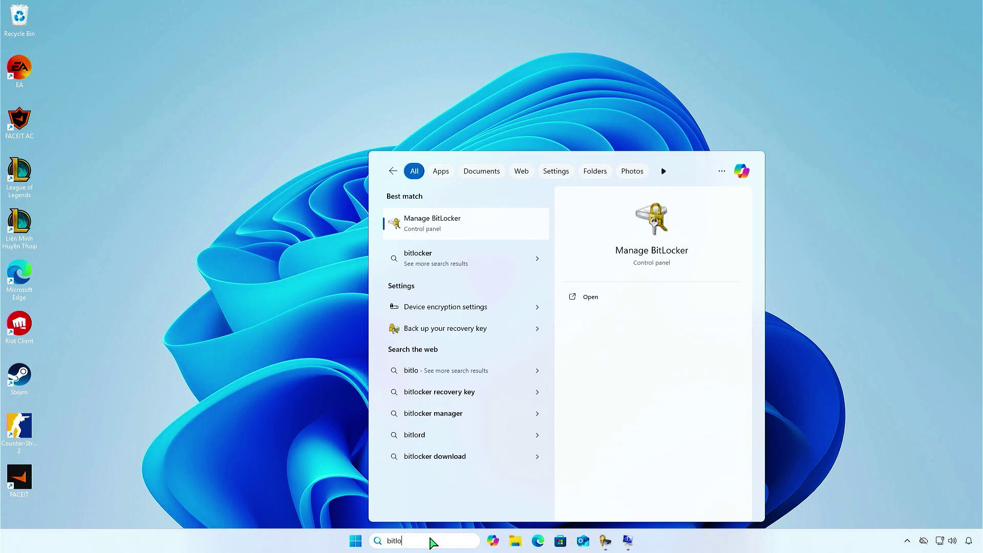
{"action": "left_click", "coordinate": [489, 230]}
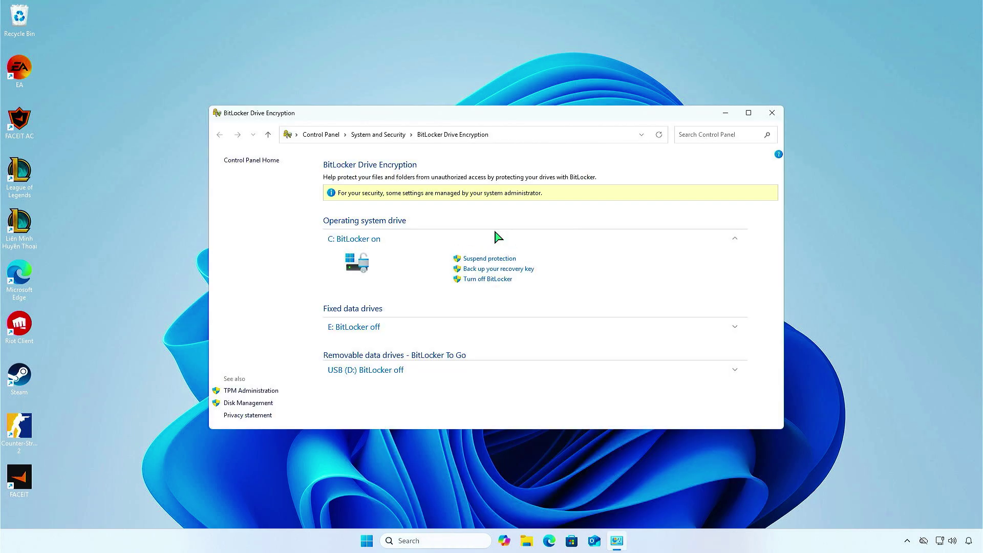
{"action": "left_click", "coordinate": [507, 259]}
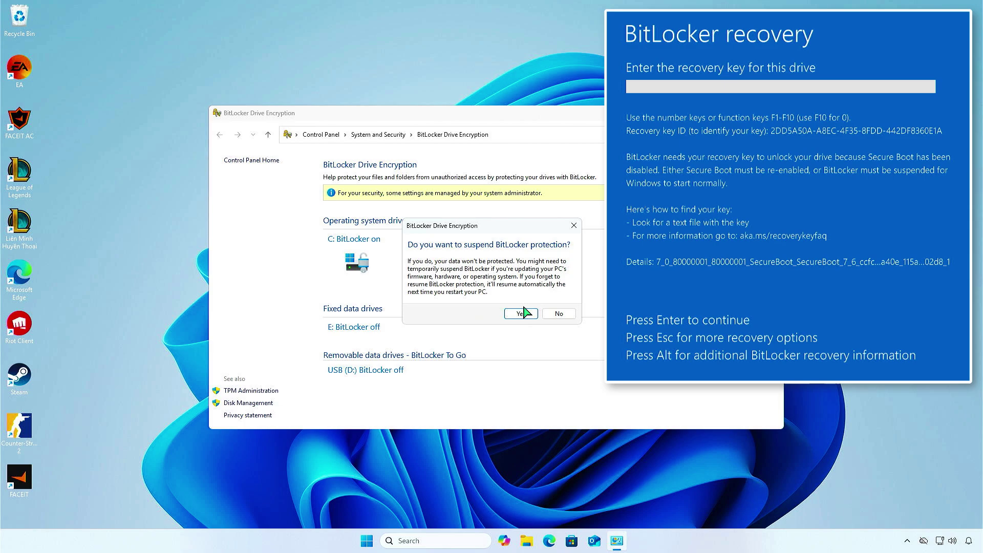
{"action": "left_click", "coordinate": [523, 313]}
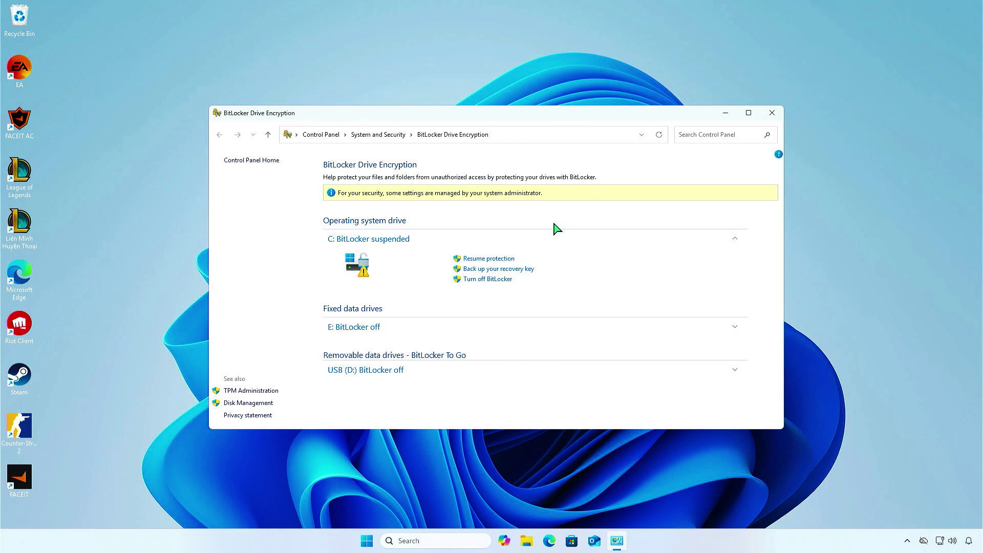
{"action": "left_click", "coordinate": [724, 113]}
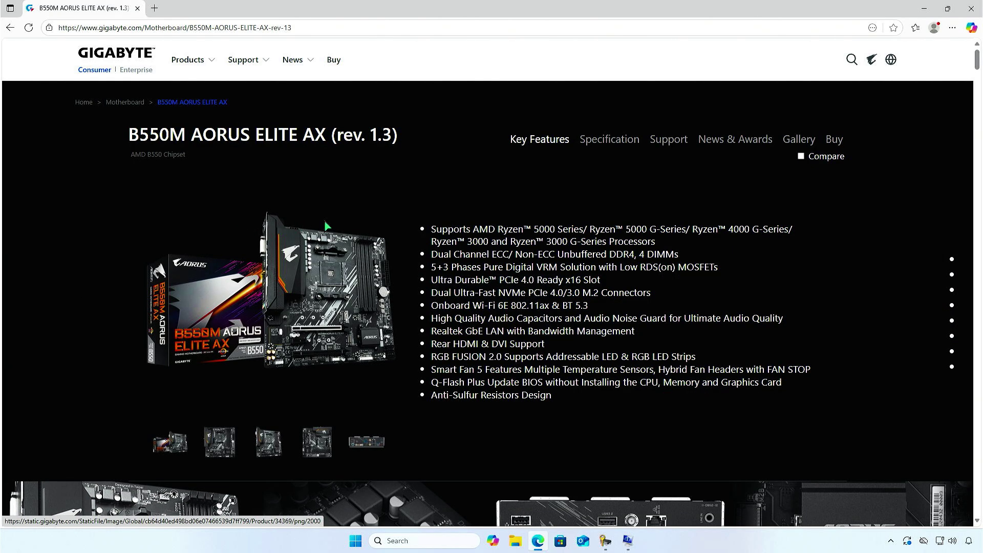
Step: Download the F6 BIOS from the board's support page and reveal the zip in Downloads
{"action": "left_click", "coordinate": [665, 141]}
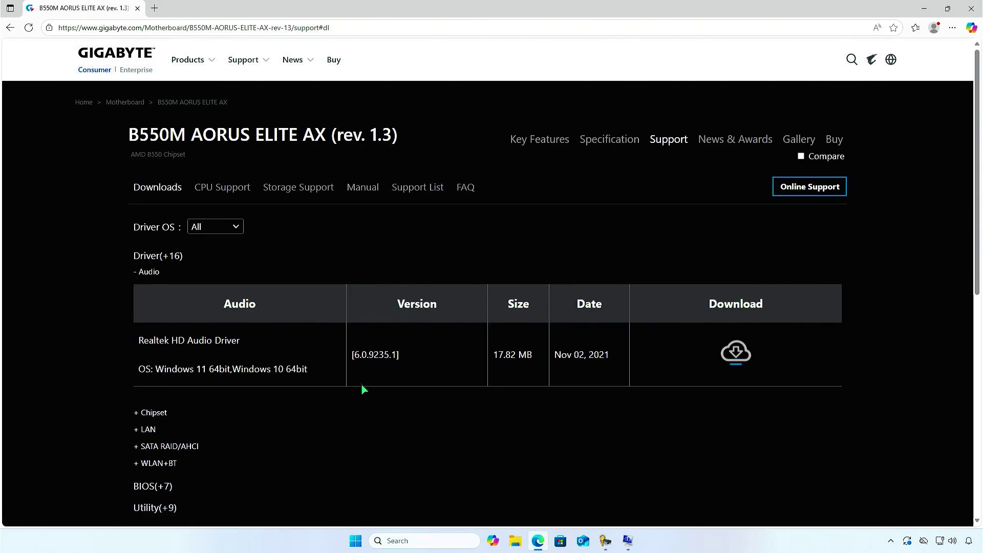
{"action": "left_click", "coordinate": [179, 486]}
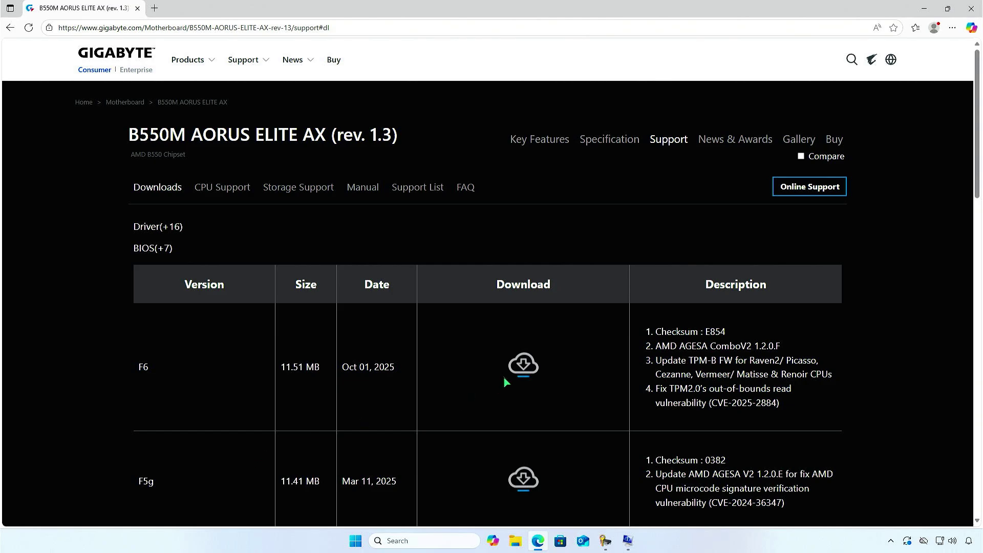
{"action": "left_click", "coordinate": [515, 363]}
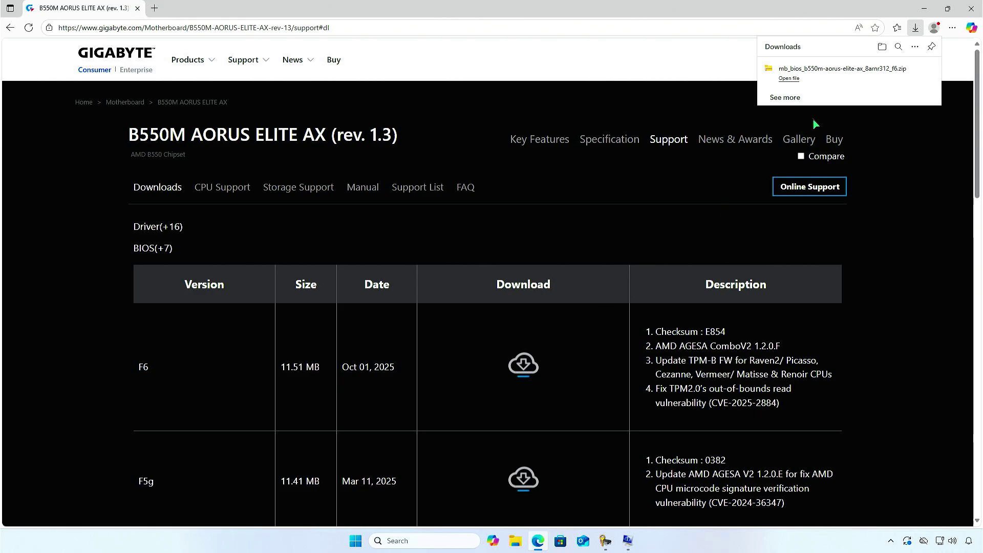
{"action": "left_click", "coordinate": [882, 48]}
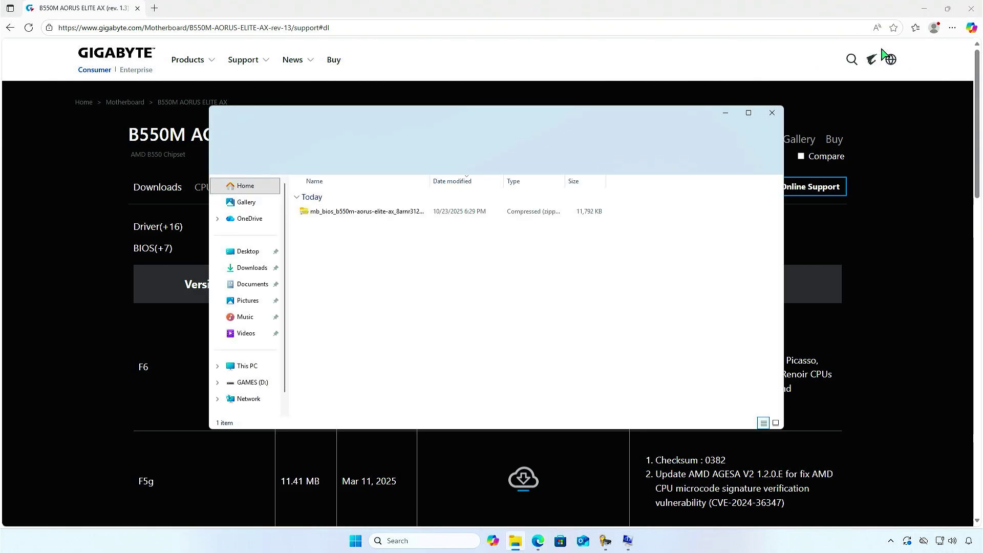
{"action": "left_click", "coordinate": [928, 9]}
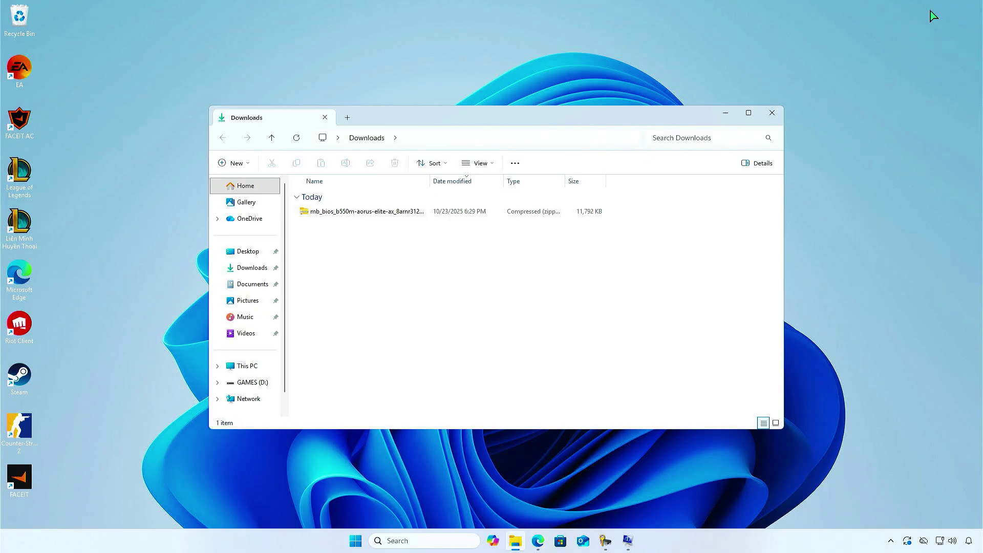
Step: Extract the F6 BIOS zip into its own folder containing B550MAORUSELITEAX13.F6
{"action": "left_click", "coordinate": [438, 213]}
{"action": "right_click", "coordinate": [438, 213]}
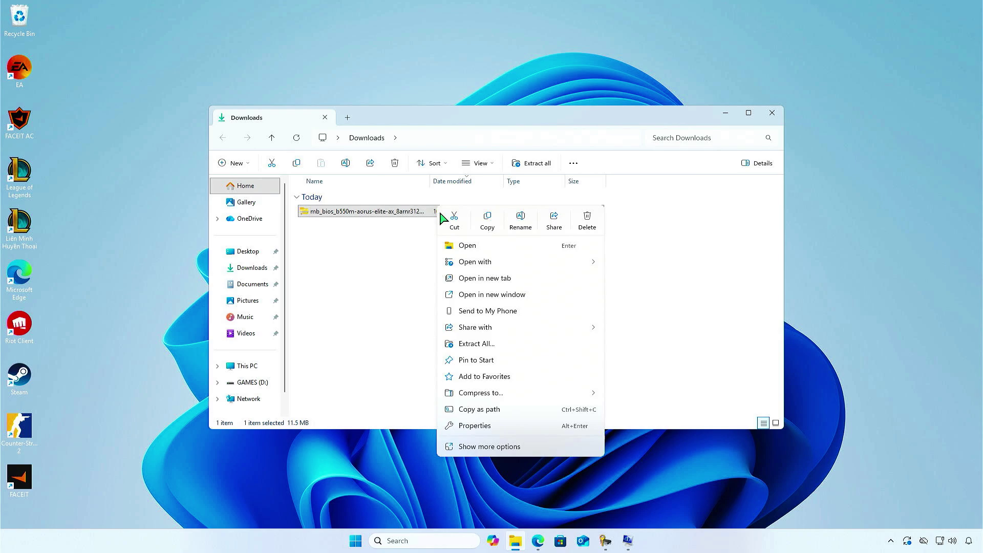
{"action": "left_click", "coordinate": [512, 343]}
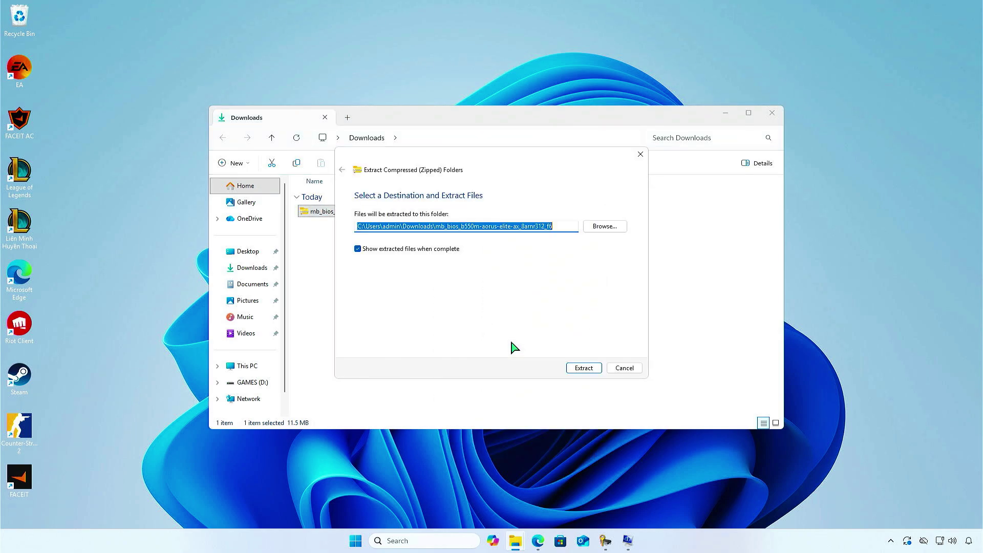
{"action": "left_click", "coordinate": [584, 369]}
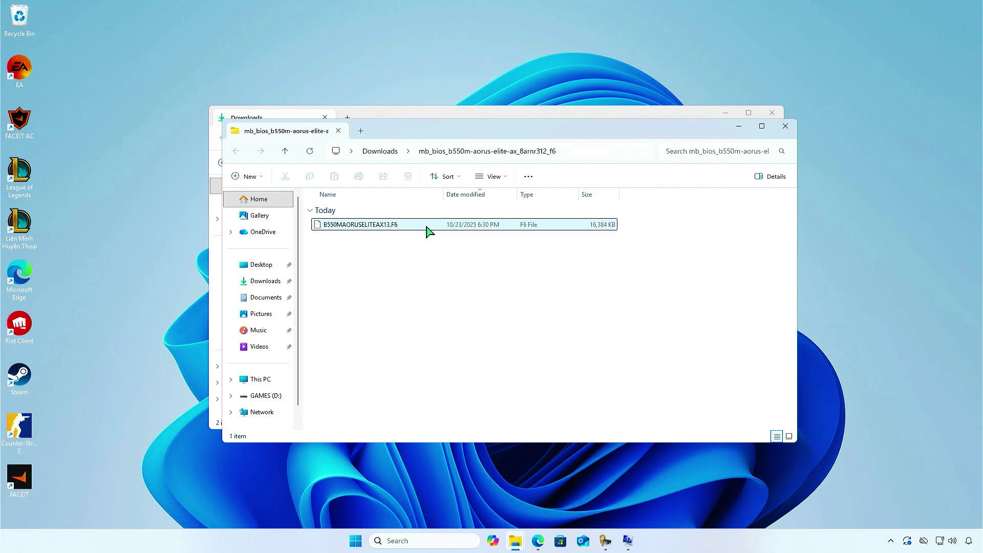
{"action": "left_click", "coordinate": [410, 226]}
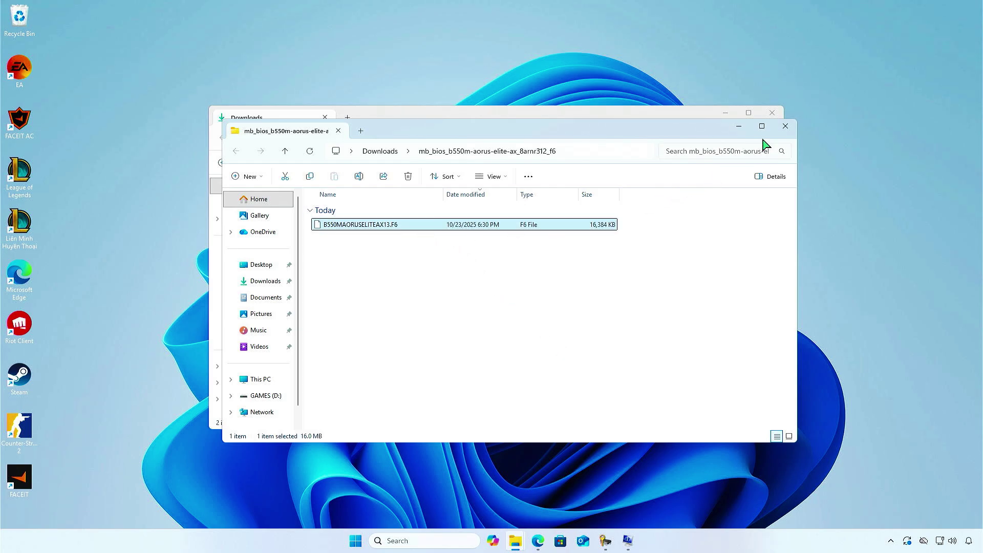
{"action": "left_click", "coordinate": [786, 127]}
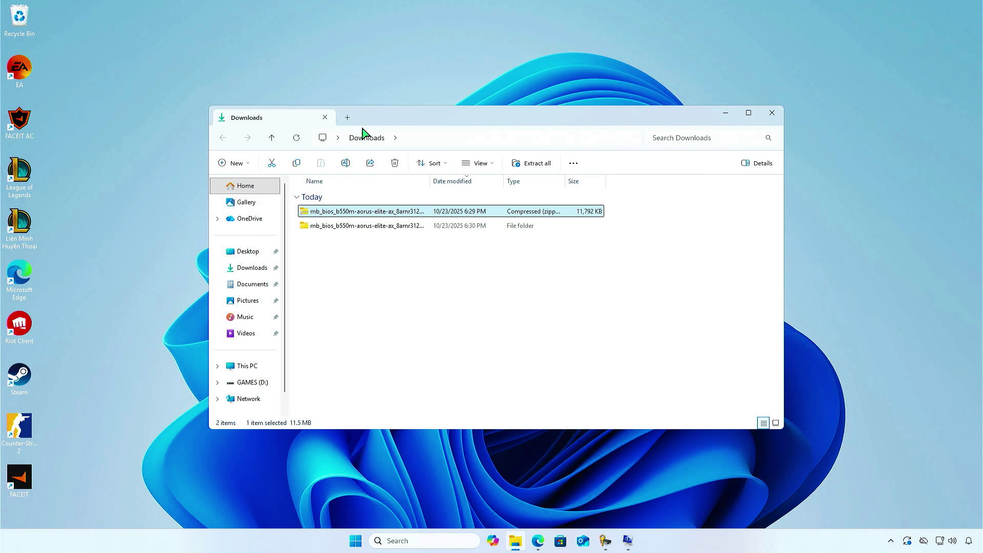
Step: Format USB Drive (F:) as FAT32 from This PC, accepting the data-erase warning
{"action": "left_click", "coordinate": [347, 118]}
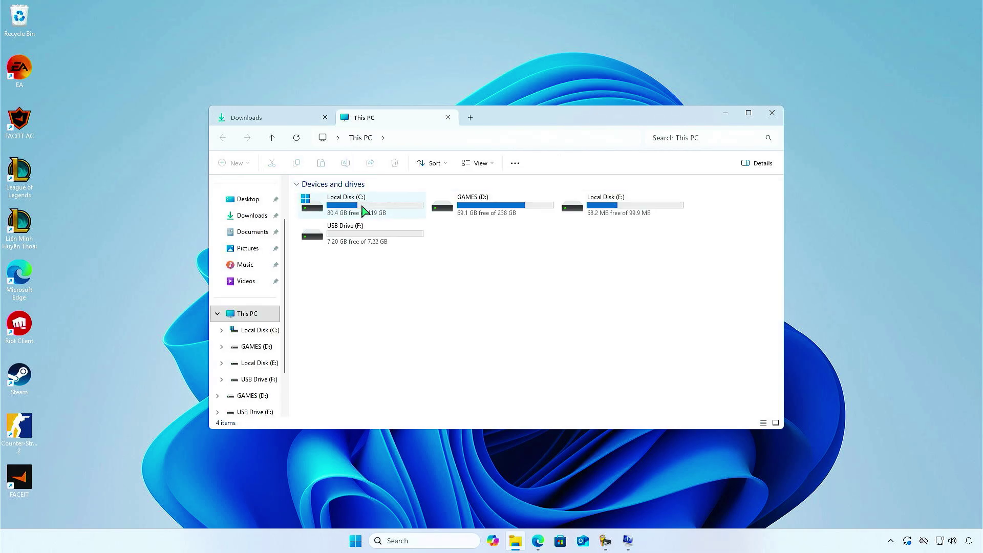
{"action": "left_click", "coordinate": [373, 247]}
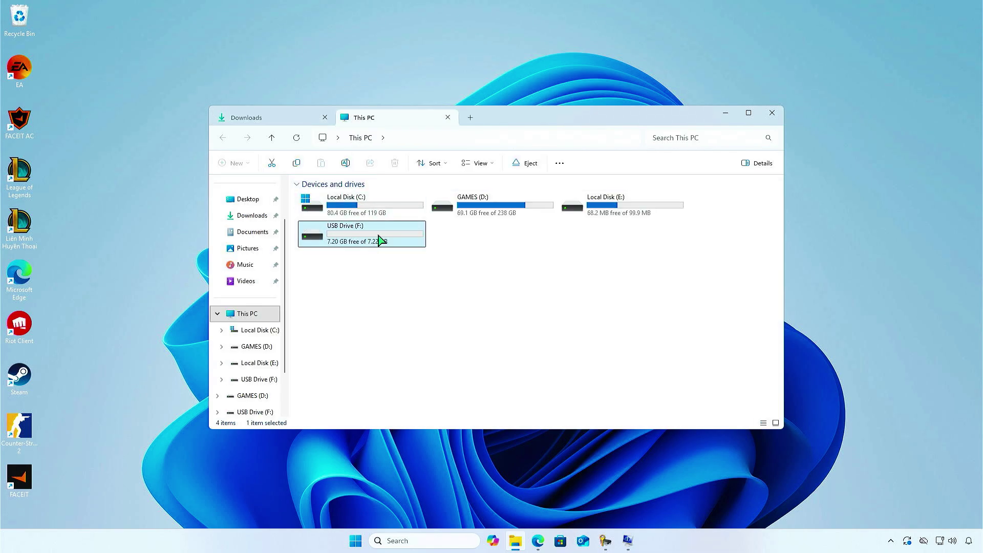
{"action": "right_click", "coordinate": [380, 240]}
{"action": "left_click", "coordinate": [456, 327]}
{"action": "left_click", "coordinate": [374, 292]}
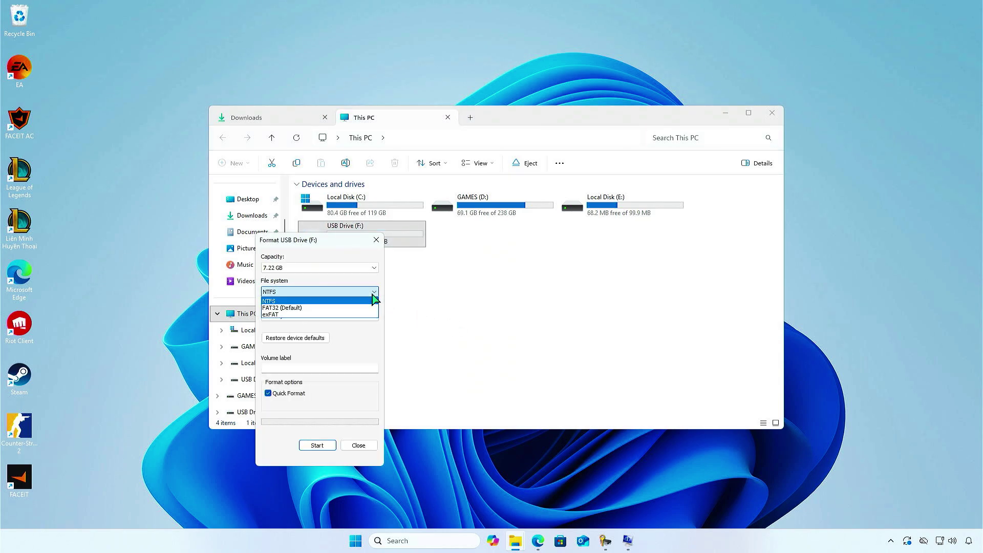
{"action": "left_click", "coordinate": [357, 308]}
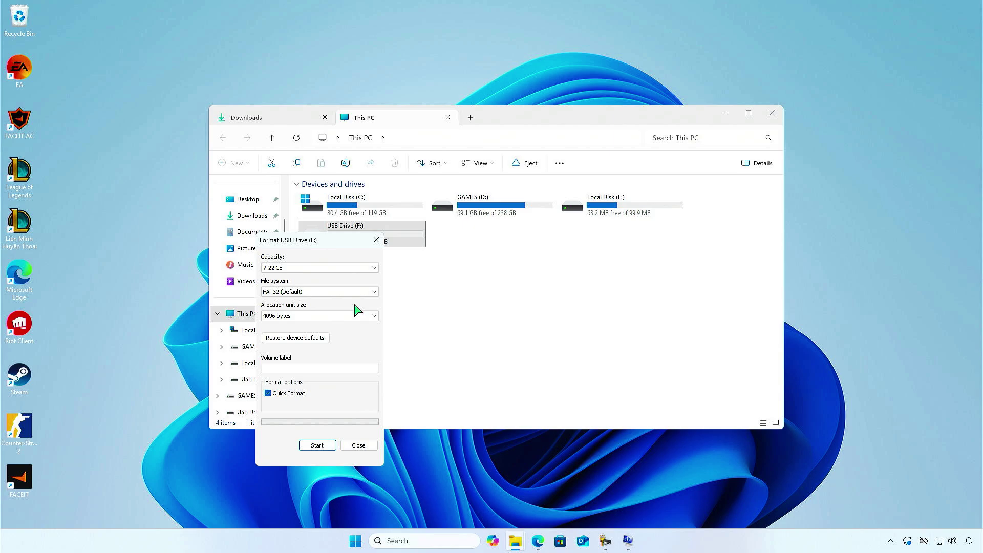
{"action": "left_click", "coordinate": [321, 448]}
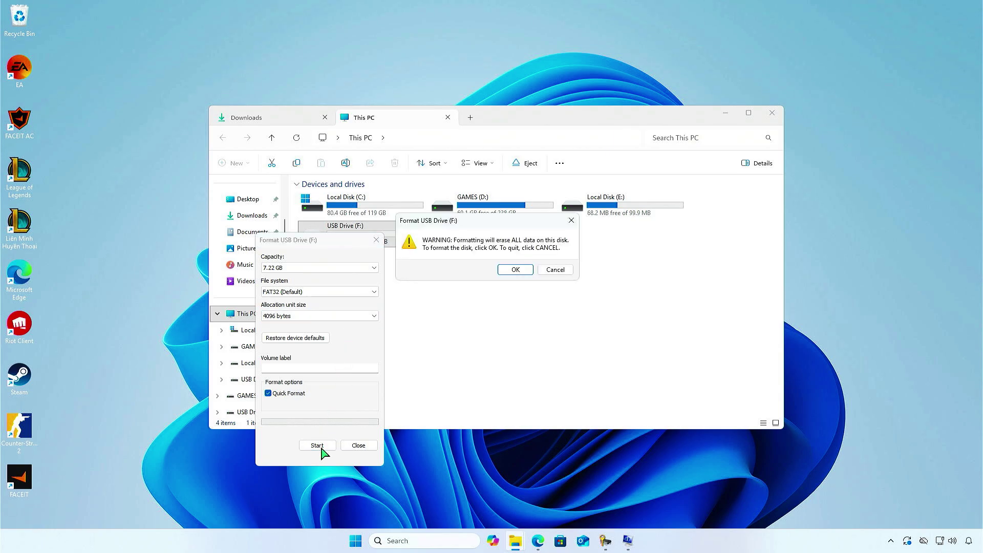
{"action": "left_click", "coordinate": [510, 271]}
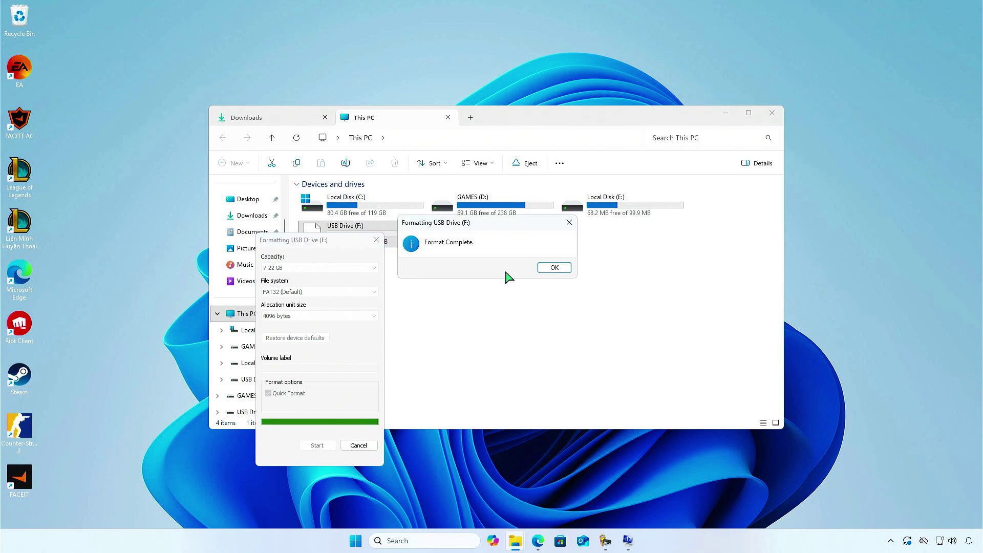
{"action": "left_click", "coordinate": [554, 268]}
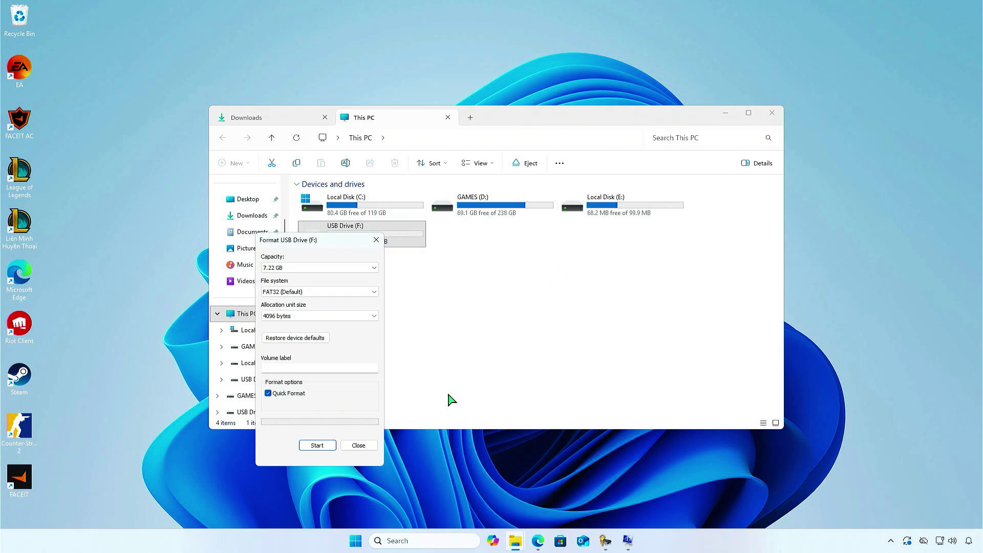
{"action": "left_click", "coordinate": [359, 446]}
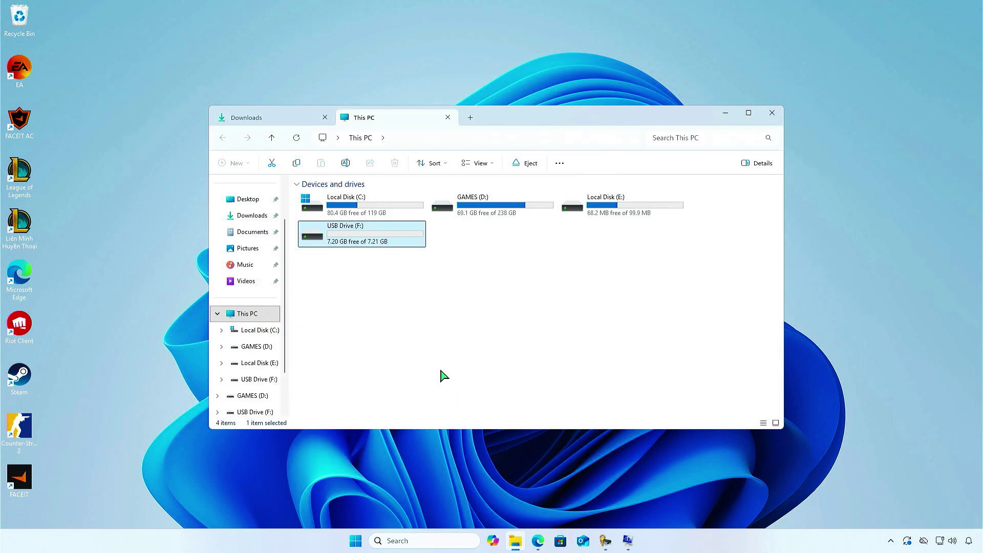
Step: Copy B550MAORUSELITEAX13.F6 from Downloads > mb_bios and paste it onto USB Drive (F:)
{"action": "left_click", "coordinate": [281, 123]}
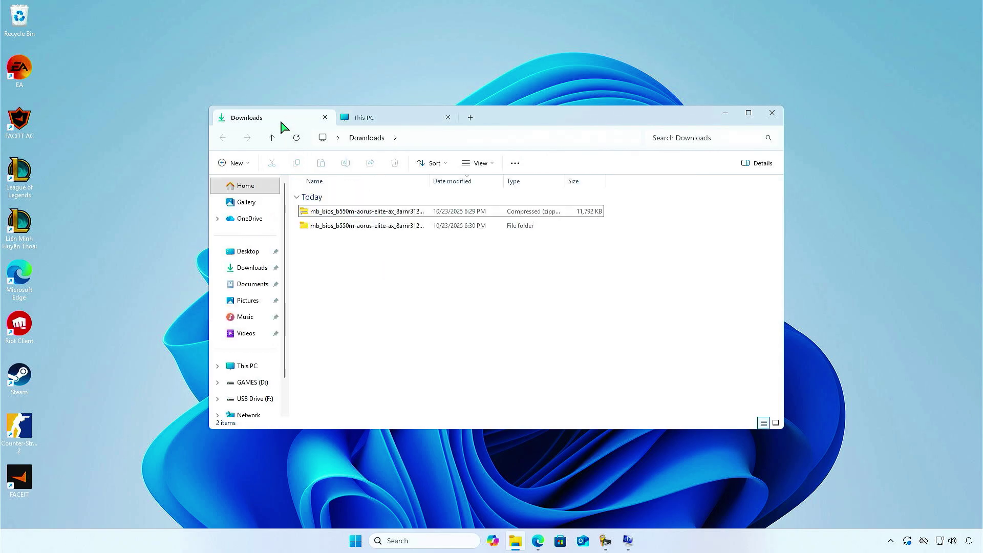
{"action": "double_click", "coordinate": [391, 227]}
{"action": "left_click", "coordinate": [373, 216]}
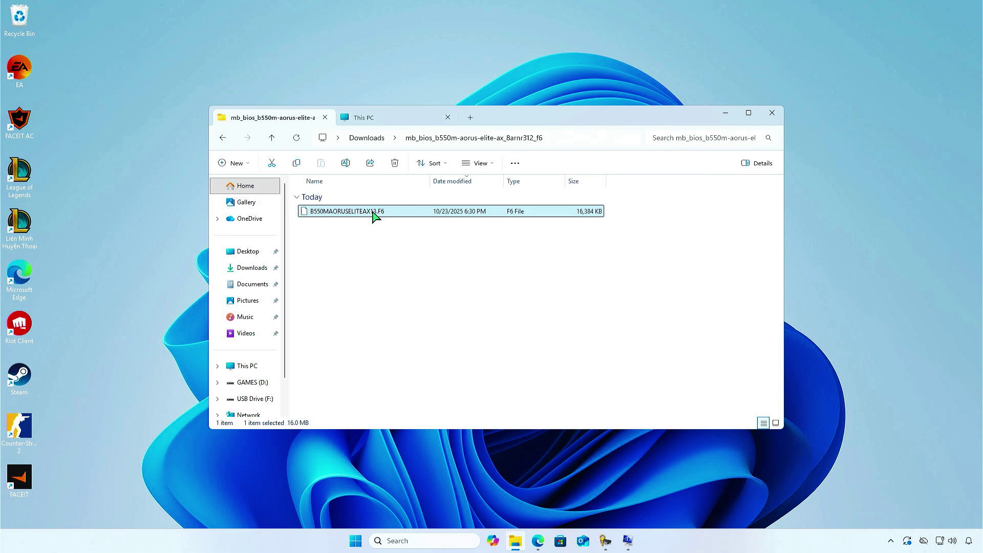
{"action": "right_click", "coordinate": [373, 216]}
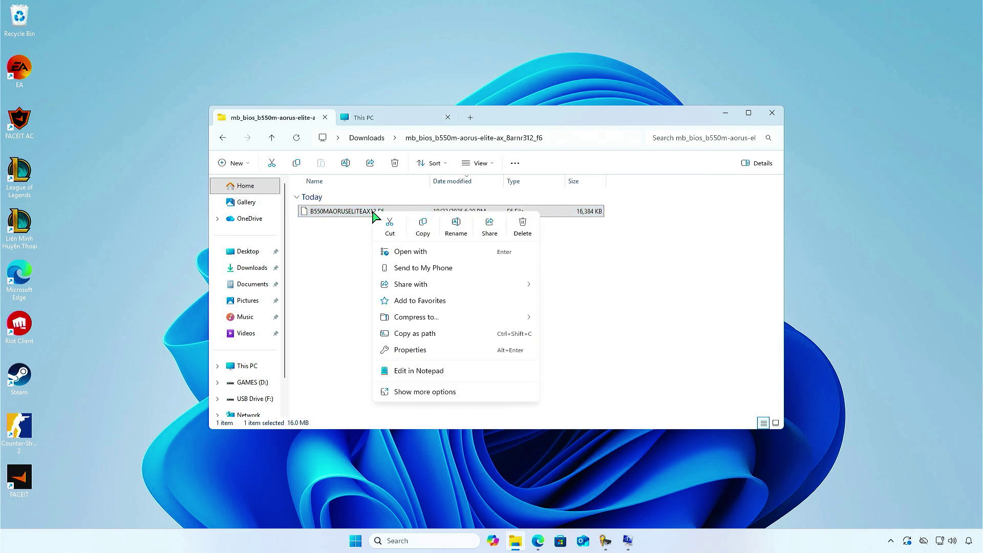
{"action": "left_click", "coordinate": [421, 229]}
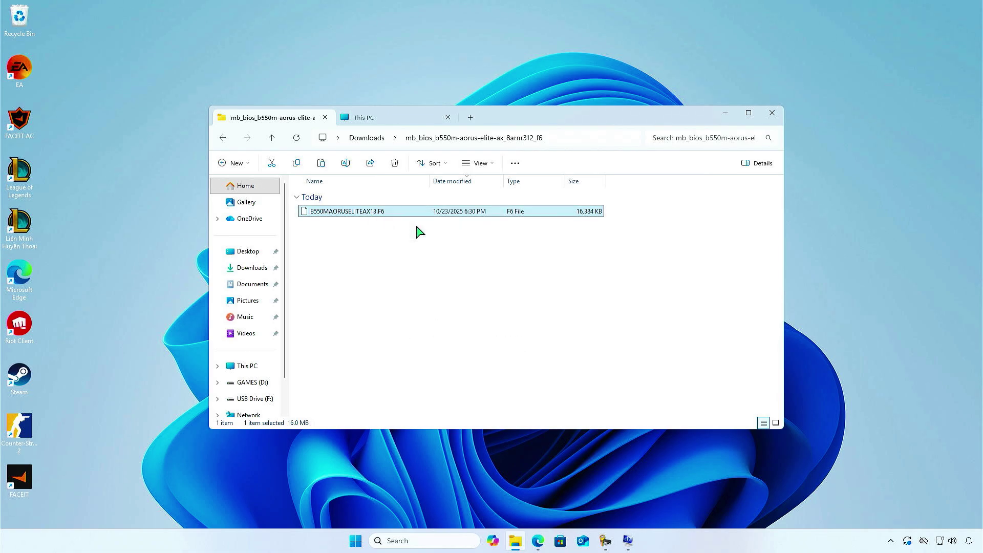
{"action": "left_click", "coordinate": [384, 123]}
{"action": "double_click", "coordinate": [394, 242]}
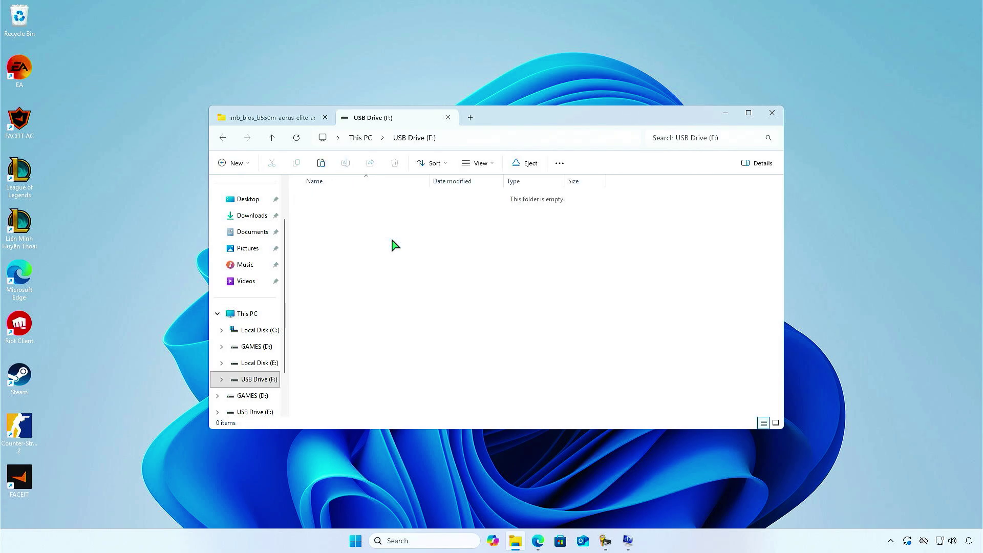
{"action": "right_click", "coordinate": [395, 246]}
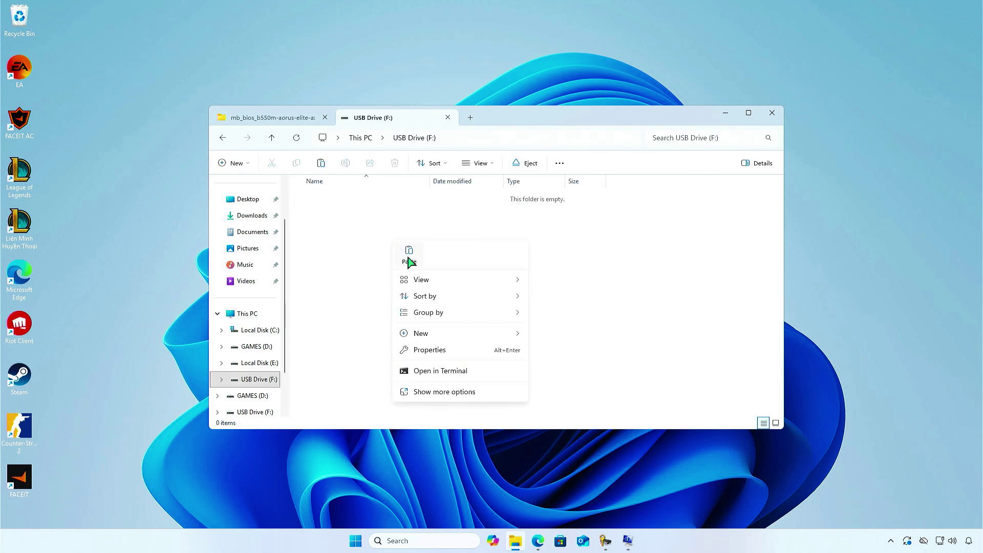
{"action": "key", "text": "Escape"}
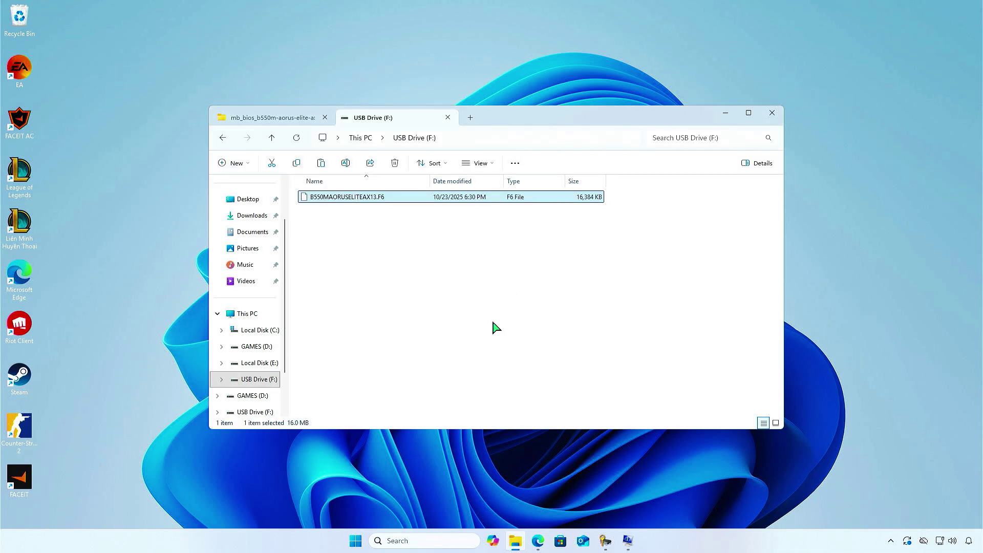
Step: Restart the PC from the Start menu power options to boot into the AORUS BIOS setup
{"action": "left_click", "coordinate": [355, 540]}
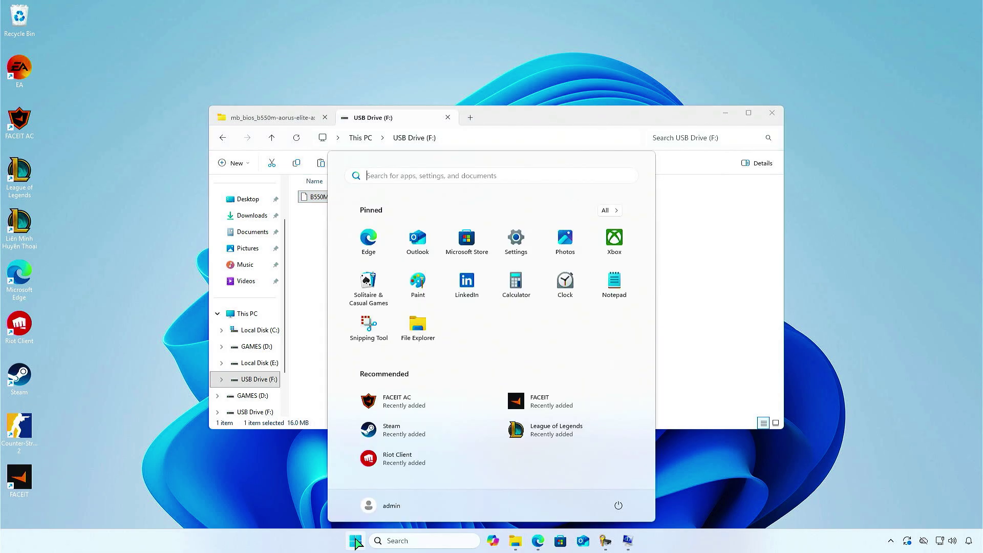
{"action": "left_click", "coordinate": [618, 506]}
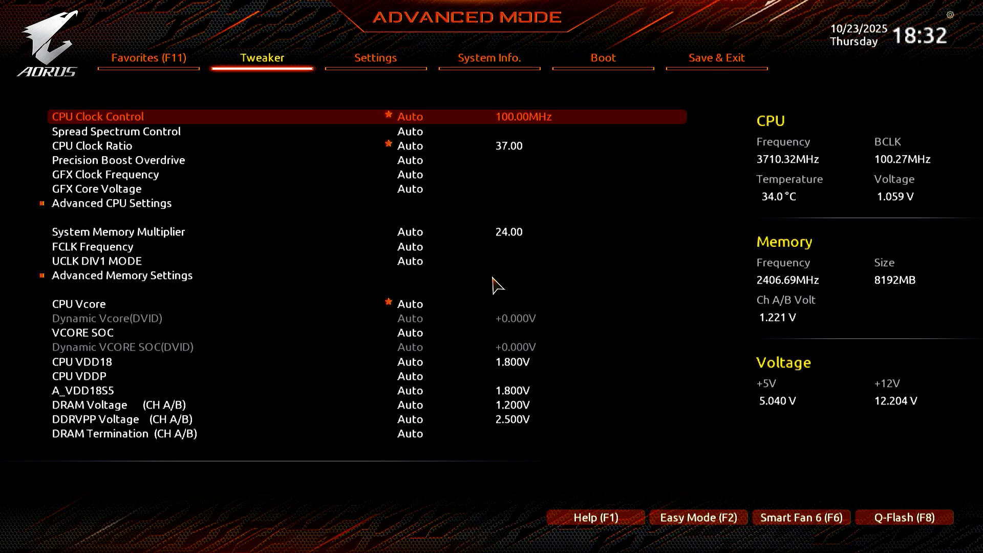
Step: Launch Q-Flash with F8, select B550MAORUSELITEAX13.F6 from the USB and confirm the BIOS update
{"action": "key", "text": "F8"}
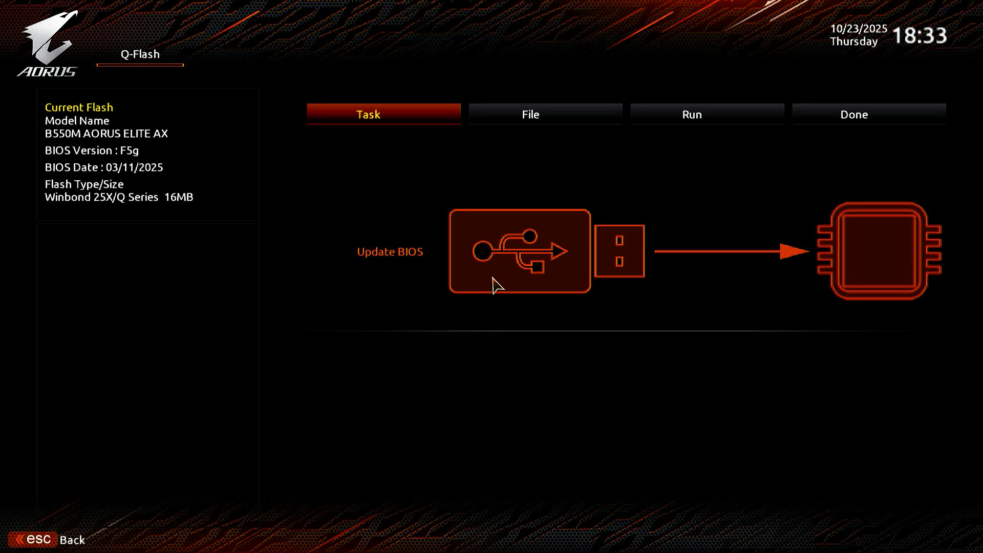
{"action": "key", "text": "Return"}
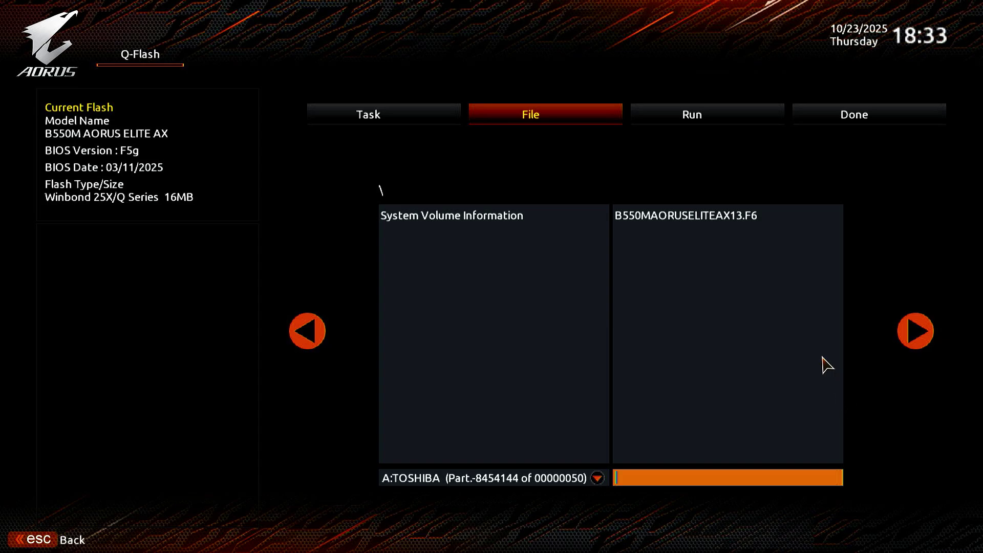
{"action": "left_click", "coordinate": [758, 226]}
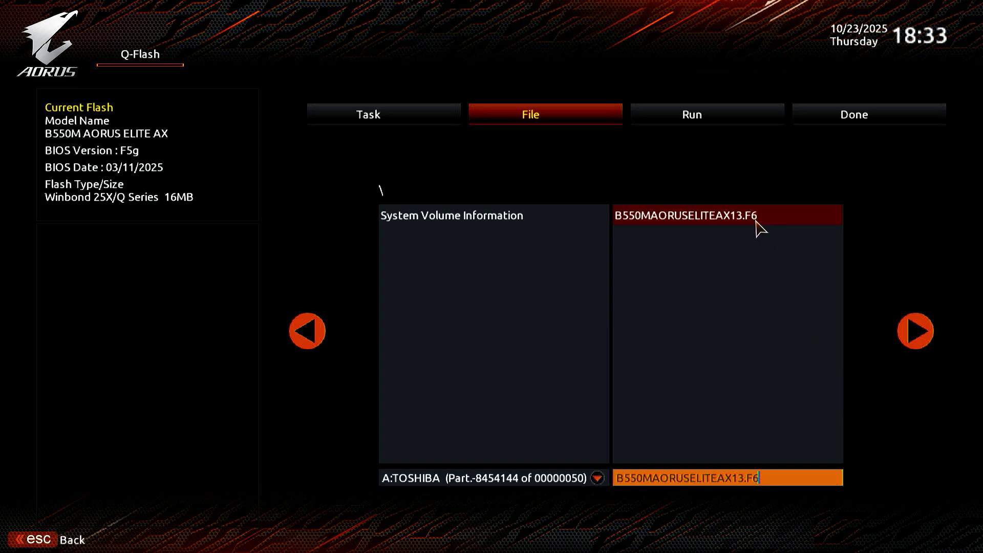
{"action": "left_click", "coordinate": [915, 331]}
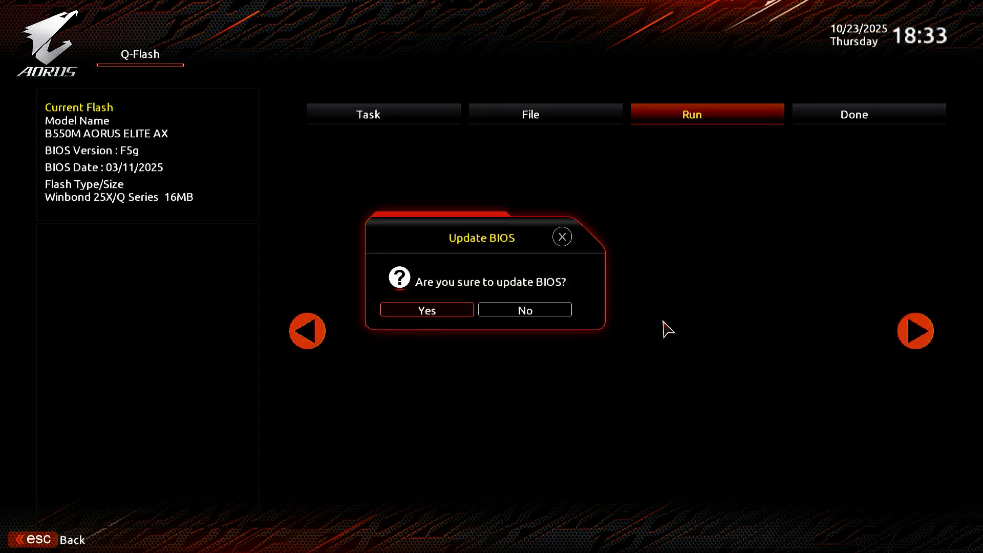
{"action": "left_click", "coordinate": [460, 314]}
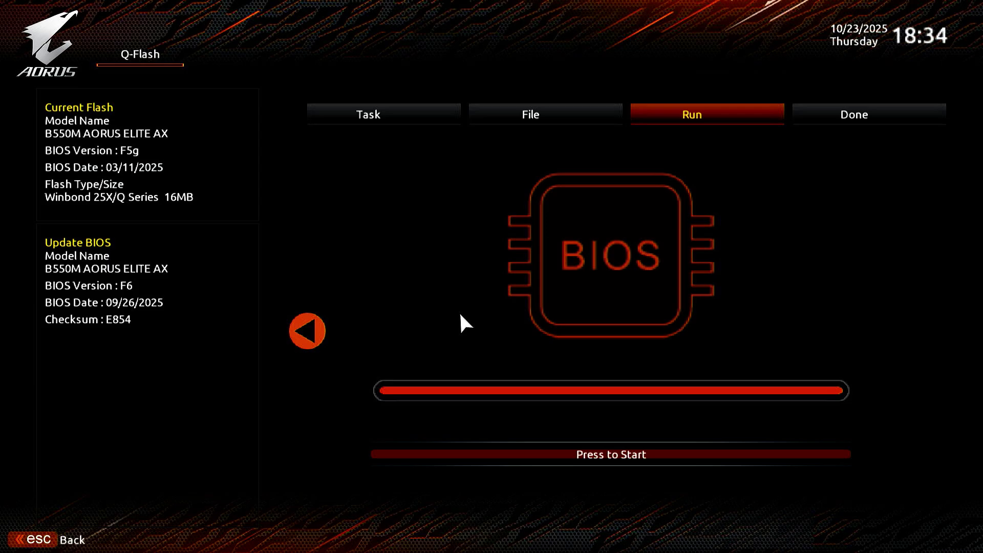
Step: Start the Q-Flash update to flash BIOS F6 and let the PC reboot into Windows
{"action": "left_click", "coordinate": [683, 453]}
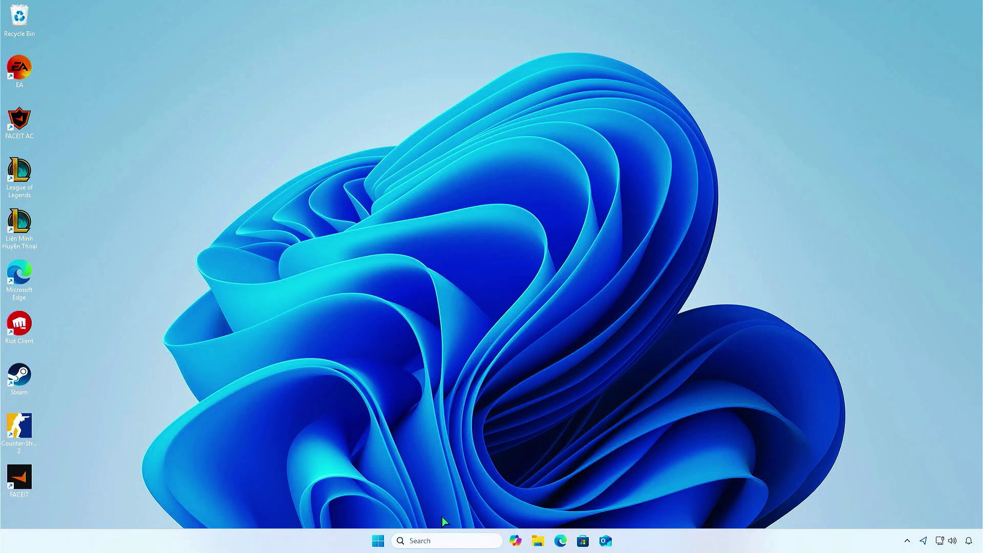
Step: Open tpm.msc to confirm manufacturer version 3.94.2.5, then minimize the console
{"action": "left_click", "coordinate": [439, 542]}
{"action": "type", "text": "t"}
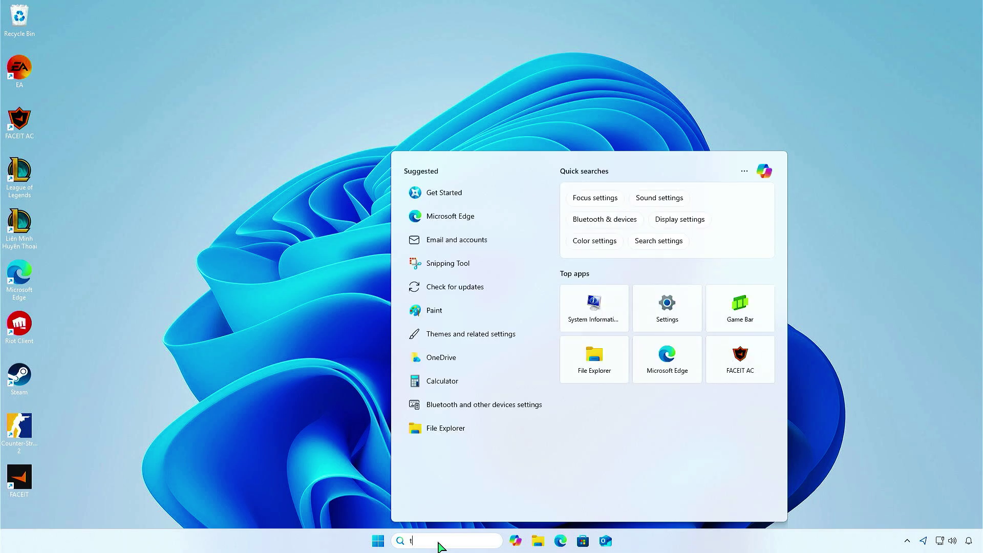
{"action": "type", "text": "pm.msc"}
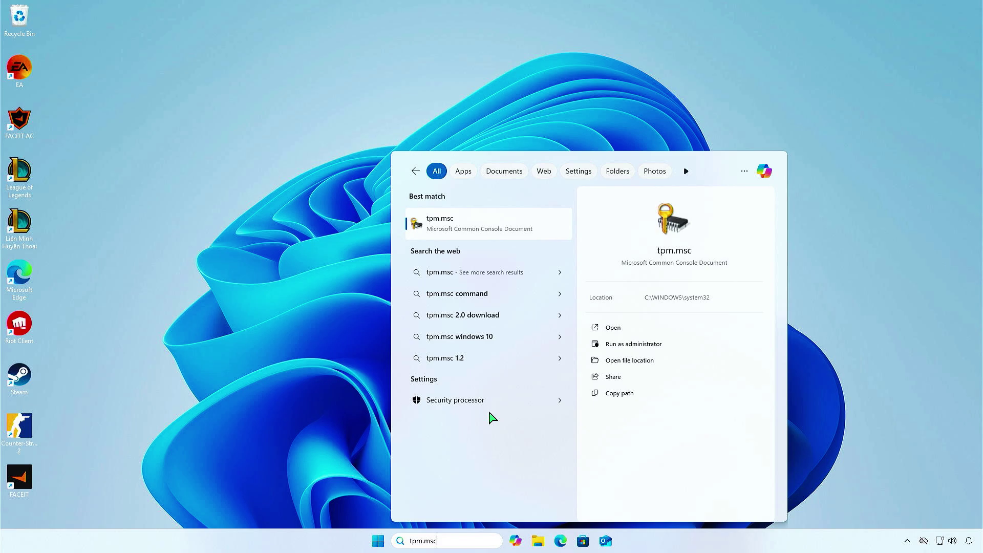
{"action": "left_click", "coordinate": [538, 220]}
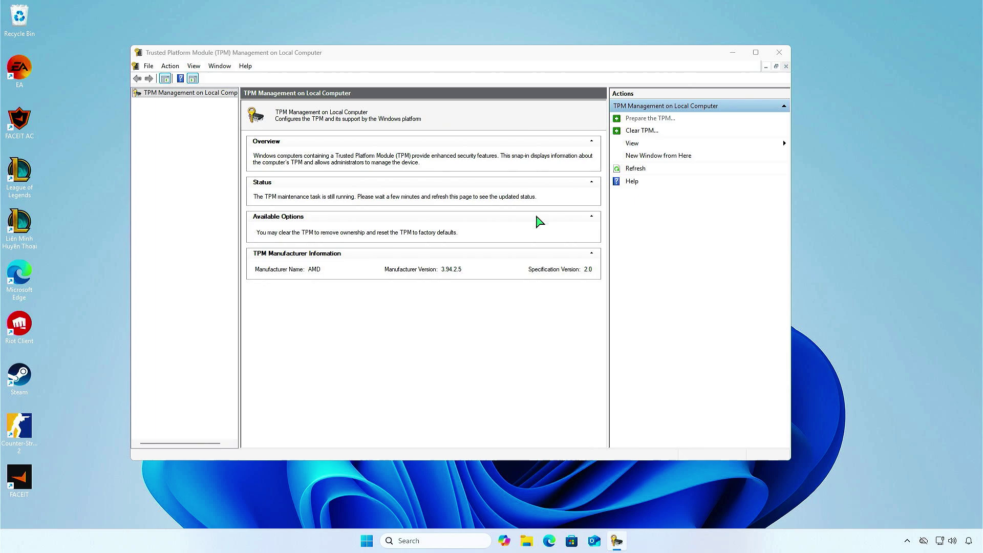
{"action": "left_click", "coordinate": [733, 54]}
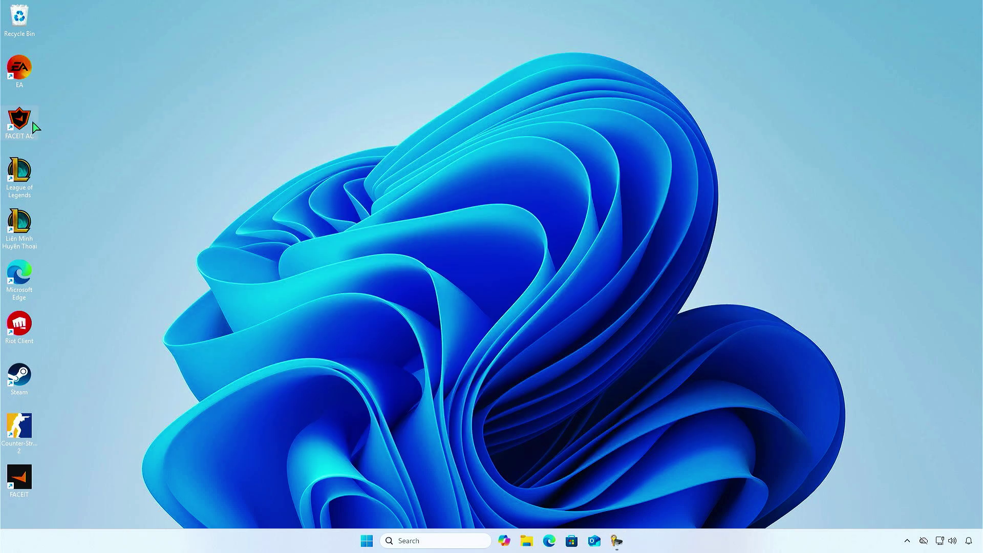
Step: Navigate Settings > Miscellaneous > Trusted Computing 2.0 to view the AMD TPM firmware 3.94
{"action": "double_click", "coordinate": [25, 124]}
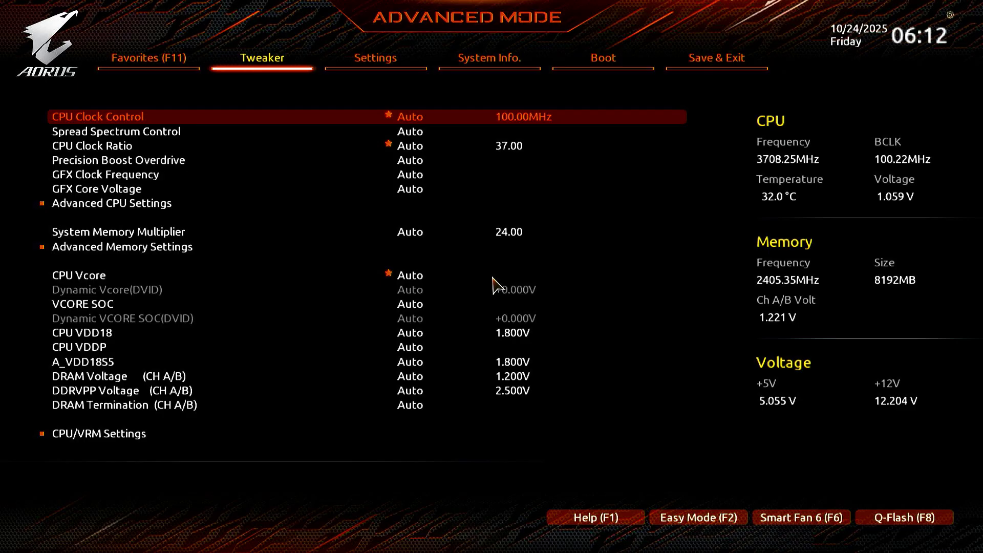
{"action": "key", "text": "Right"}
{"action": "key", "text": "Return"}
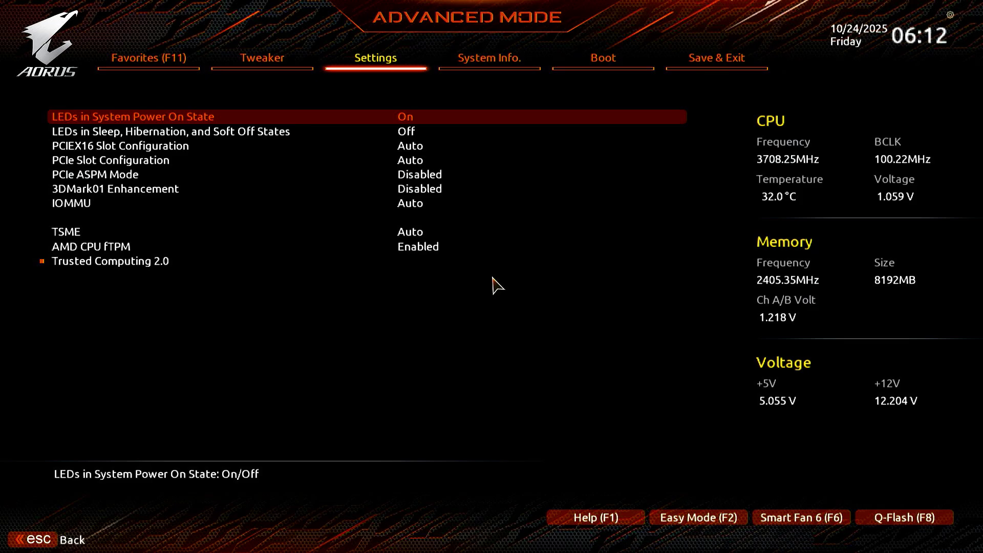
{"action": "key", "text": "Down"}
{"action": "key", "text": "Down"}
{"action": "key", "text": "Down"}
{"action": "key", "text": "Down"}
{"action": "key", "text": "Down"}
{"action": "key", "text": "Down"}
{"action": "key", "text": "Down"}
{"action": "key", "text": "Down"}
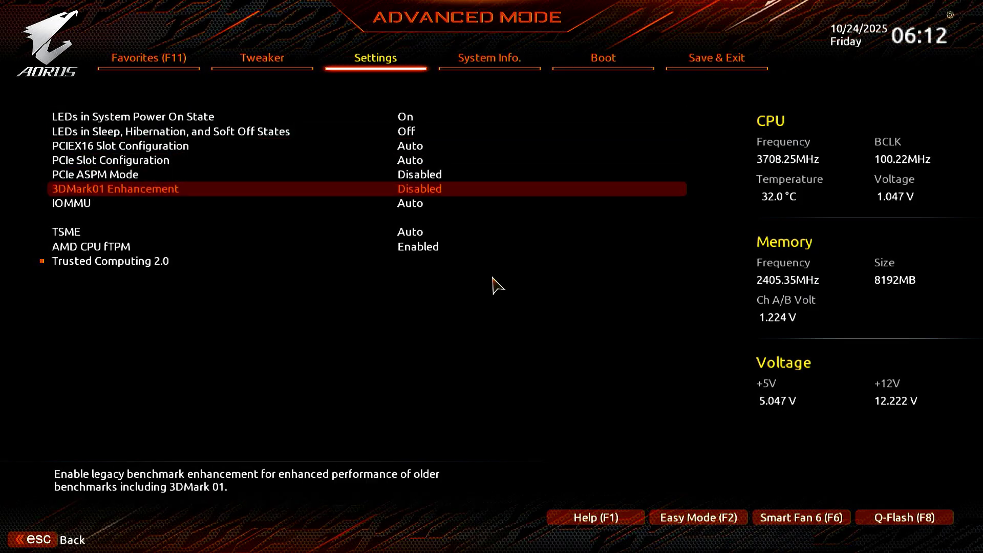
{"action": "key", "text": "Down"}
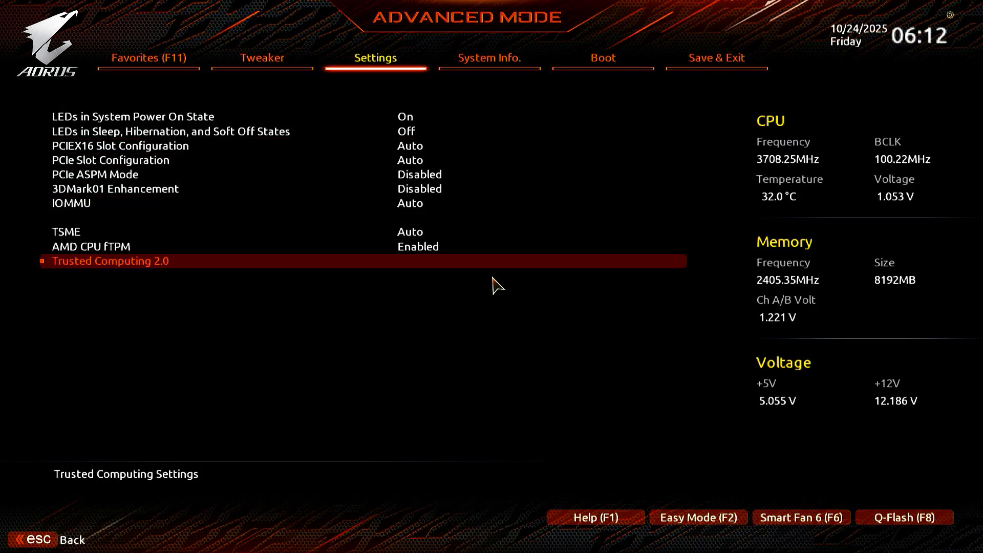
{"action": "key", "text": "Return"}
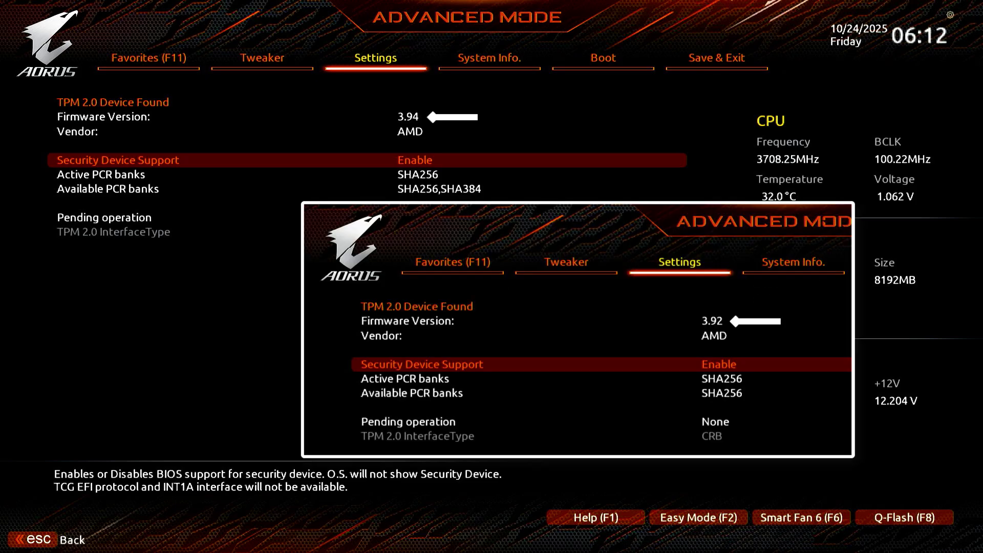